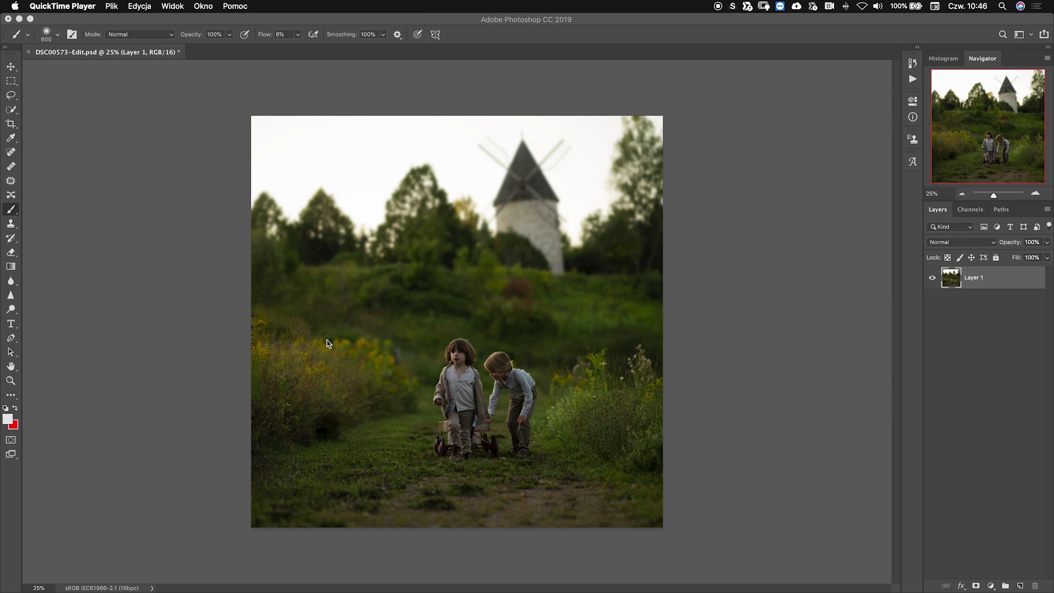
Step: Open the Skies by Iwona folder beside the windmill photo and drag SKY3 onto it
click(80, 570)
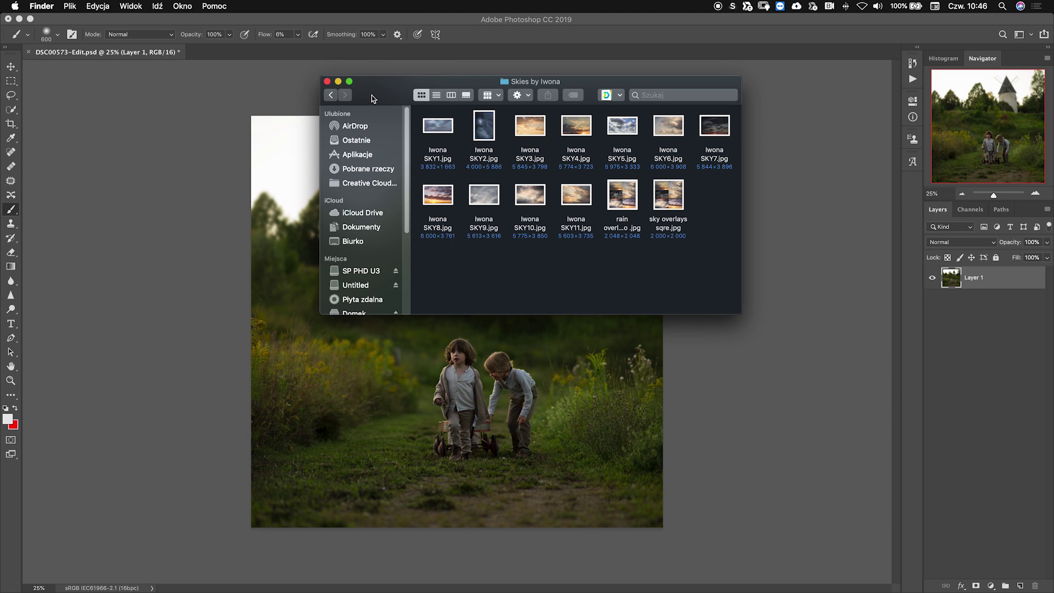
drag(371, 98, 433, 121)
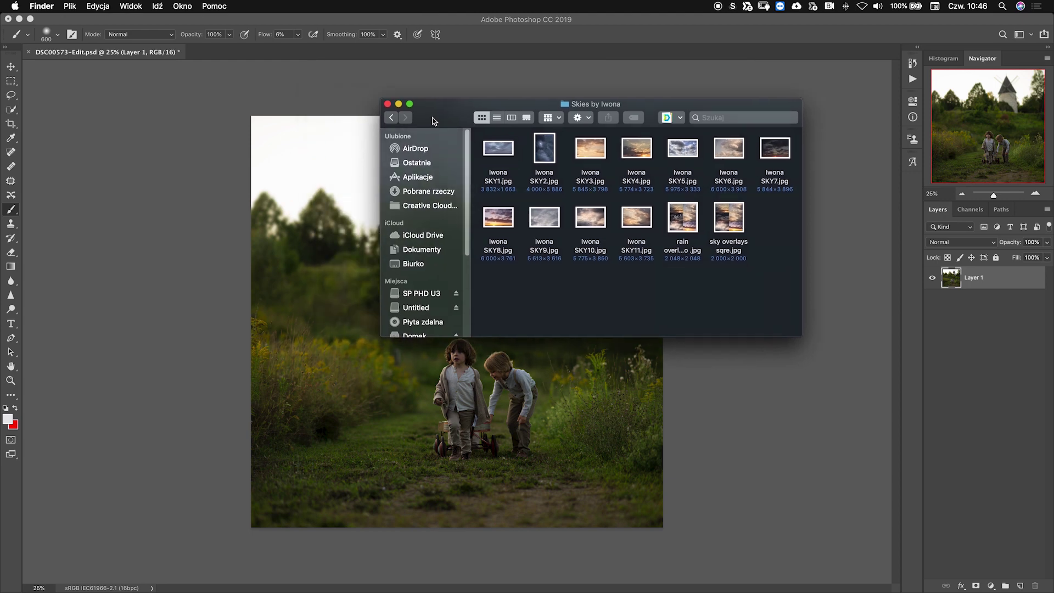
mouse_move(432, 121)
mouse_down()
mouse_move(664, 292)
mouse_move(683, 294)
mouse_up()
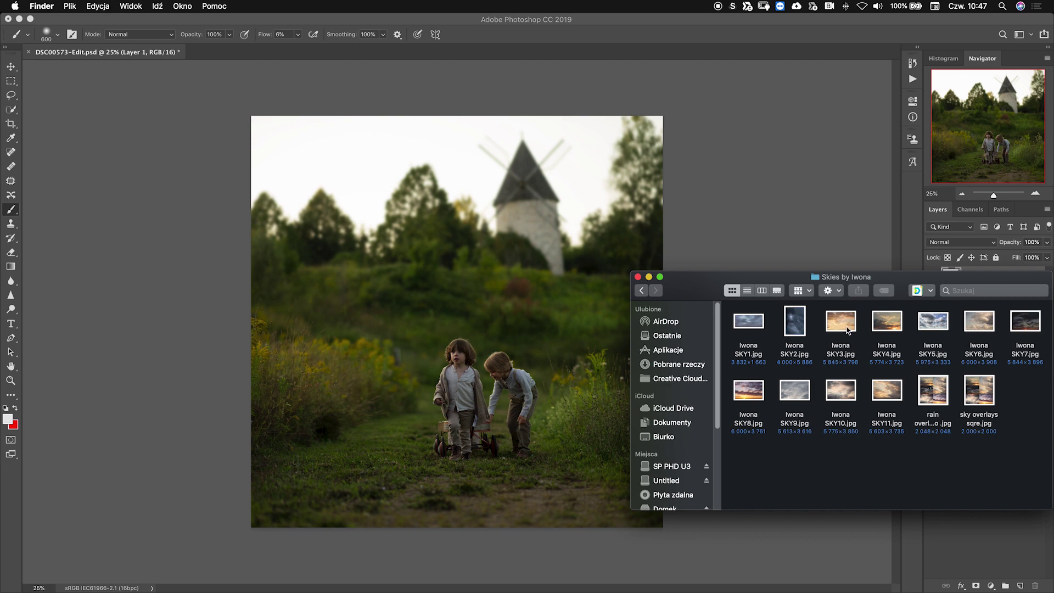
mouse_move(849, 330)
mouse_down()
mouse_move(814, 339)
mouse_move(407, 216)
mouse_move(627, 297)
mouse_up()
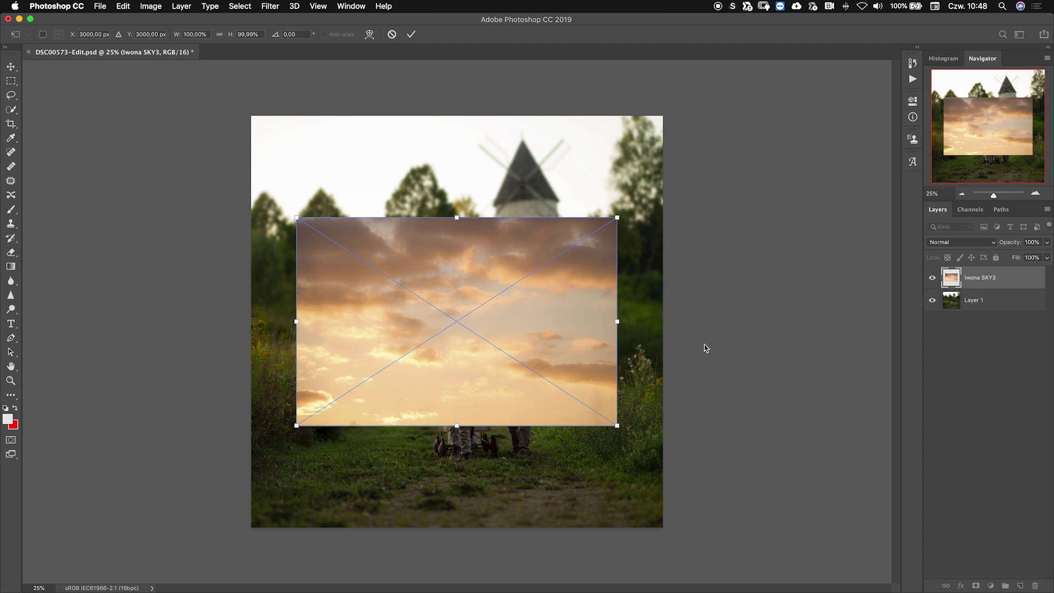
Step: Scale the placed SKY3 sky to about 128% over the photo's upper right and commit it
drag(507, 240, 487, 164)
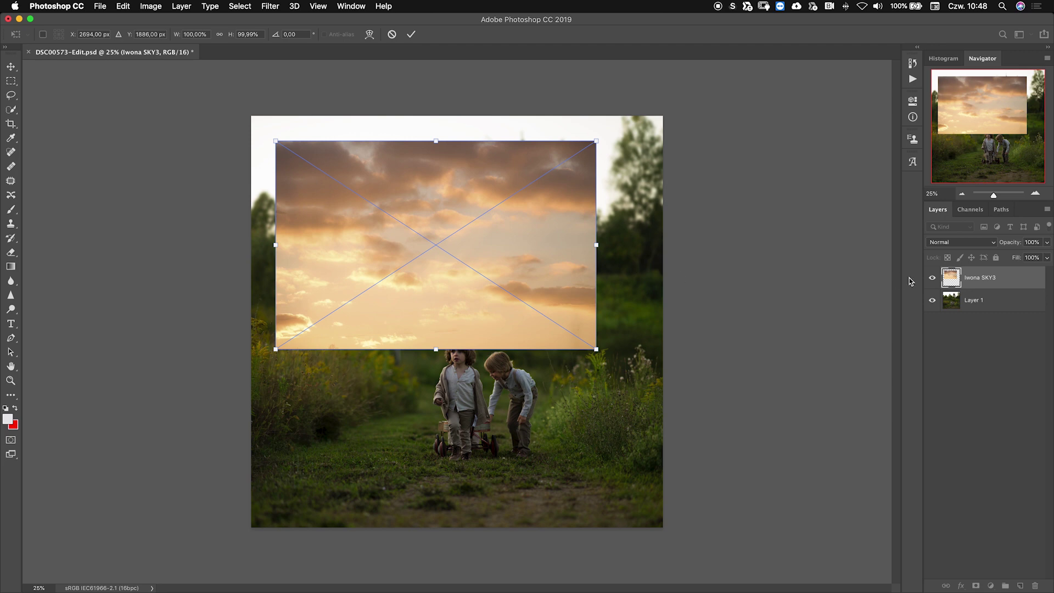
drag(349, 248, 313, 188)
drag(574, 187, 665, 187)
mouse_move(513, 250)
mouse_down()
mouse_move(622, 234)
mouse_move(685, 192)
mouse_up()
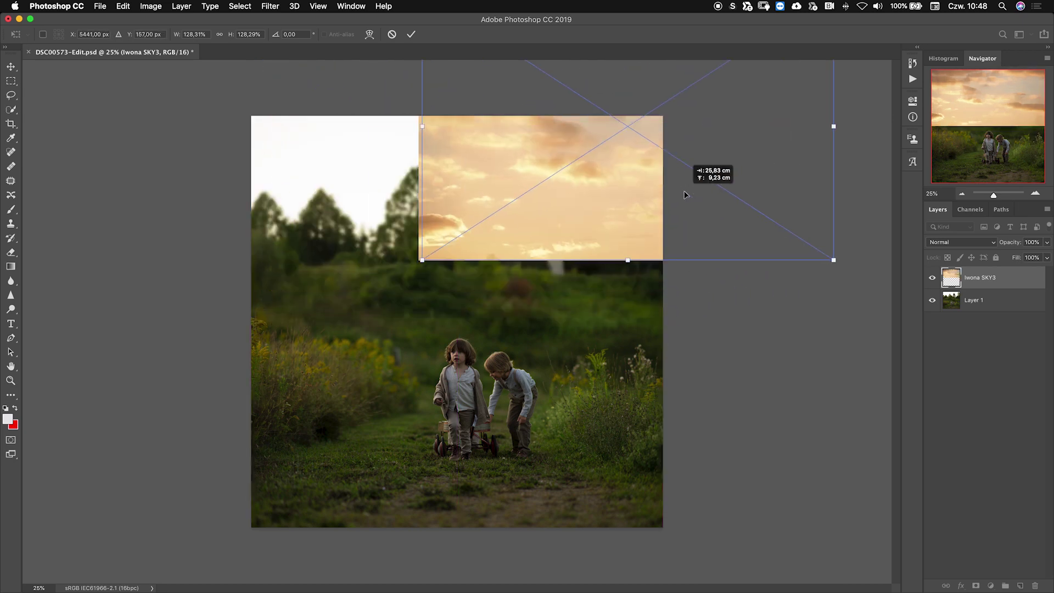
mouse_move(483, 206)
mouse_down()
mouse_move(317, 215)
mouse_move(479, 209)
mouse_move(407, 244)
mouse_up()
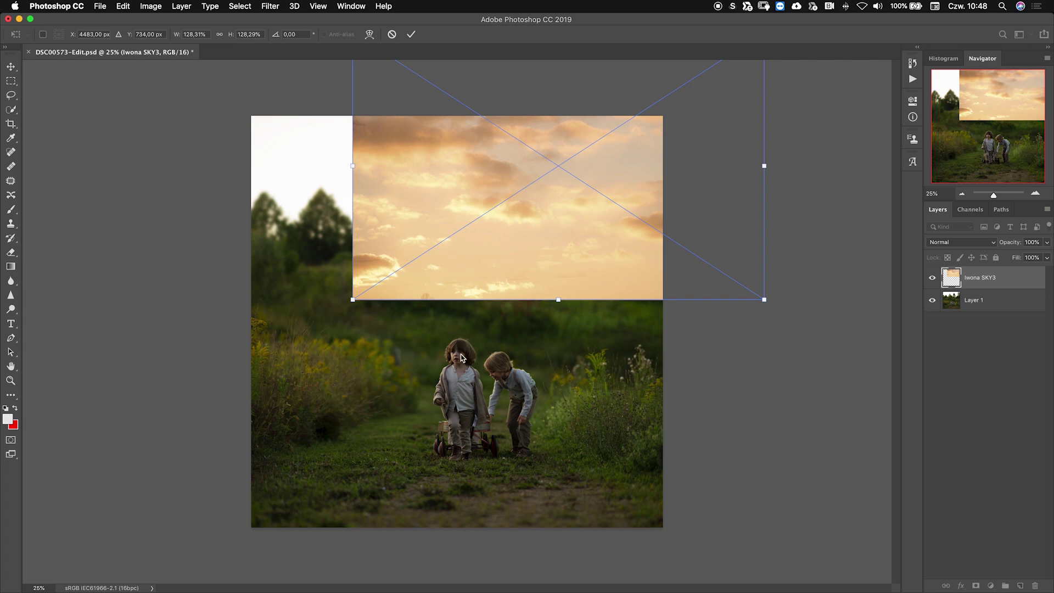
drag(463, 286, 431, 296)
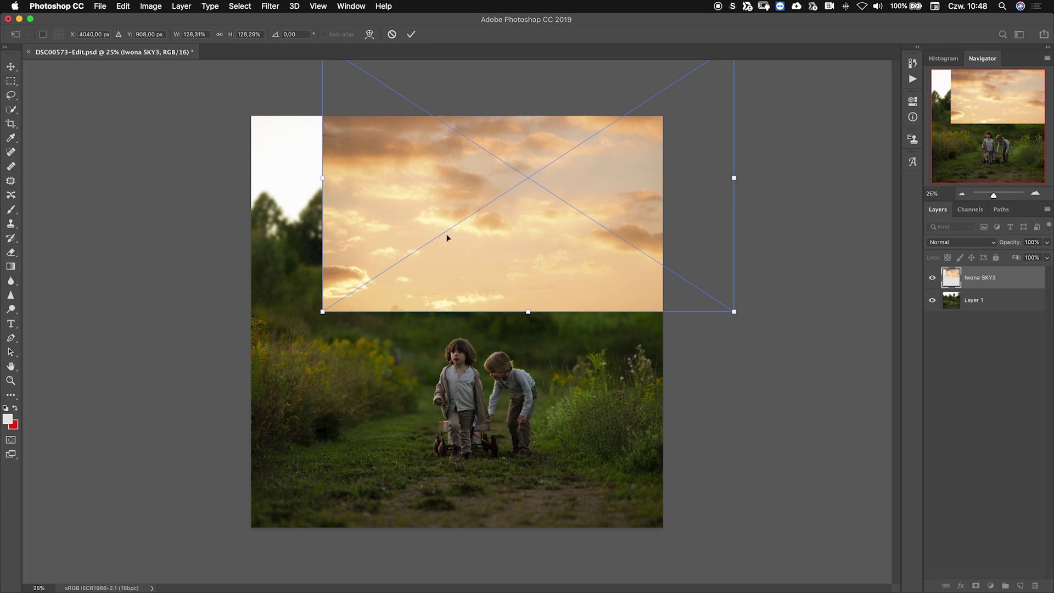
mouse_move(451, 258)
mouse_down()
mouse_move(479, 238)
mouse_move(463, 209)
mouse_up()
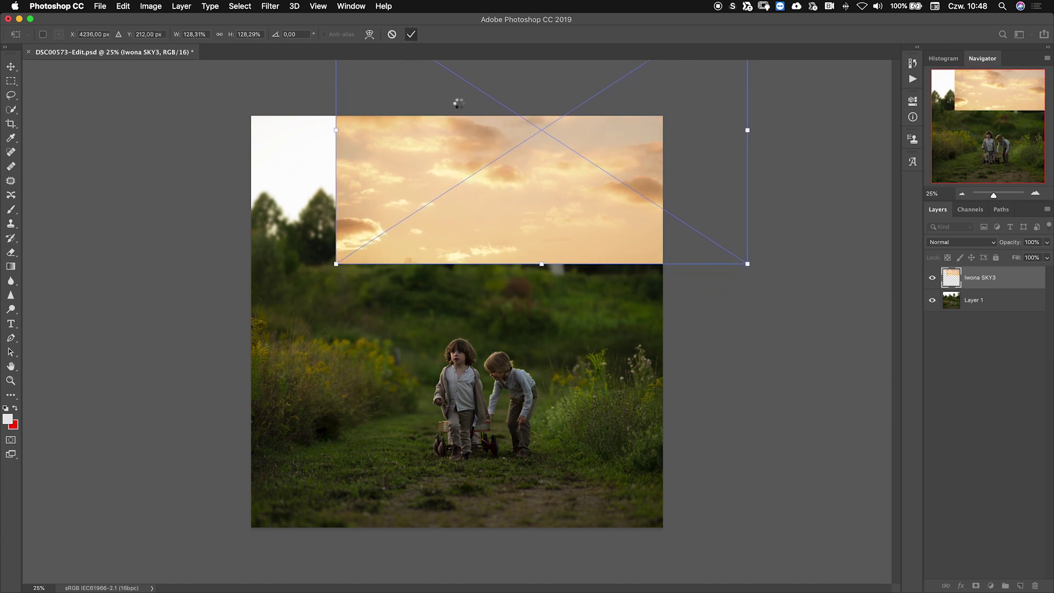
key(b)
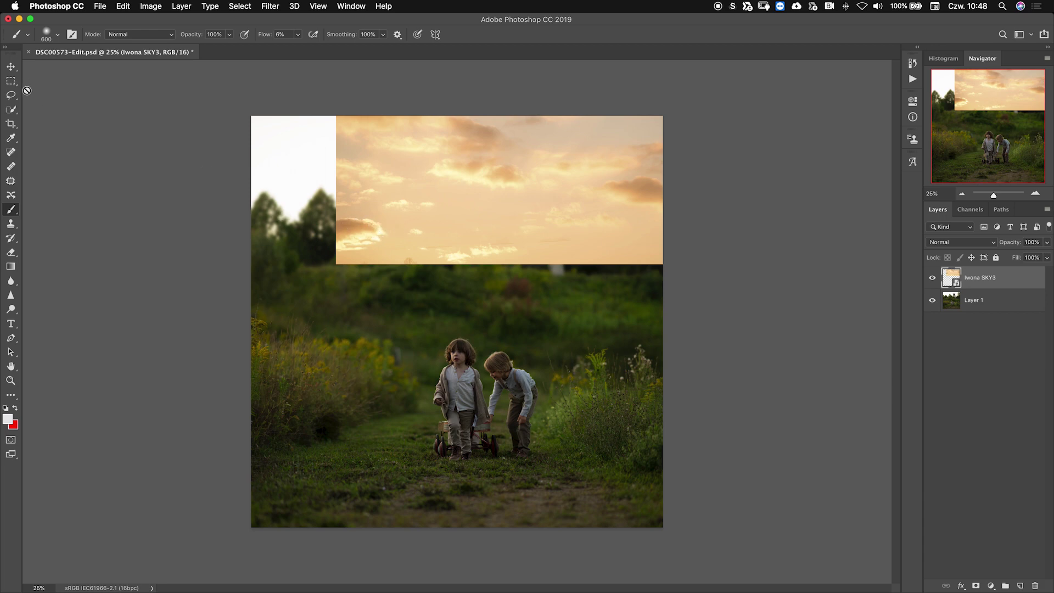
Step: With the Move tool, slide the SKY3 sky until it spans the full photo width at the top
click(17, 70)
mouse_move(363, 197)
mouse_down()
mouse_move(358, 208)
mouse_move(376, 190)
mouse_move(371, 208)
mouse_move(346, 215)
mouse_up()
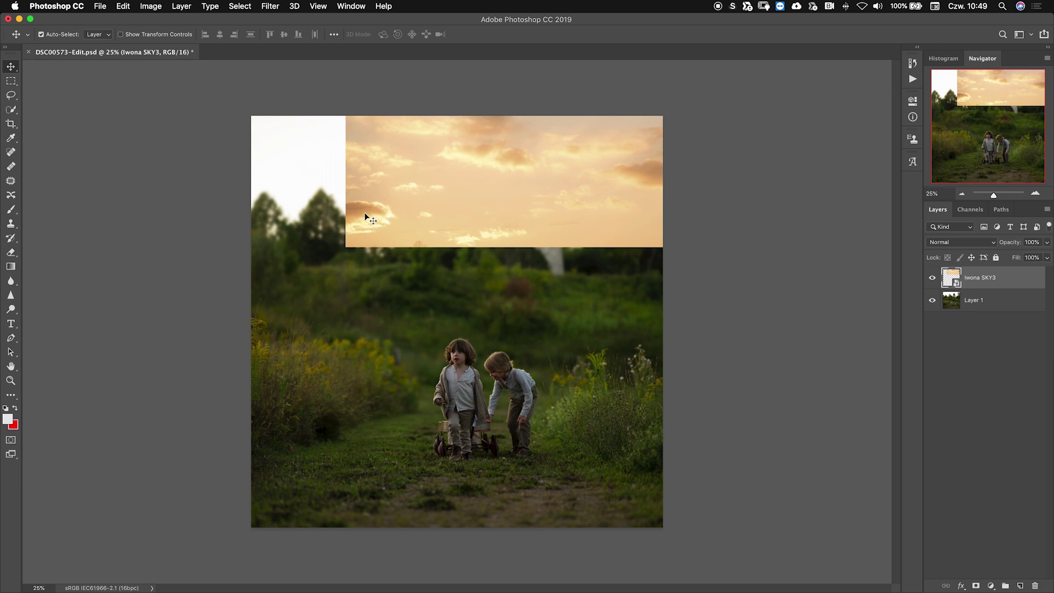
drag(365, 216, 376, 255)
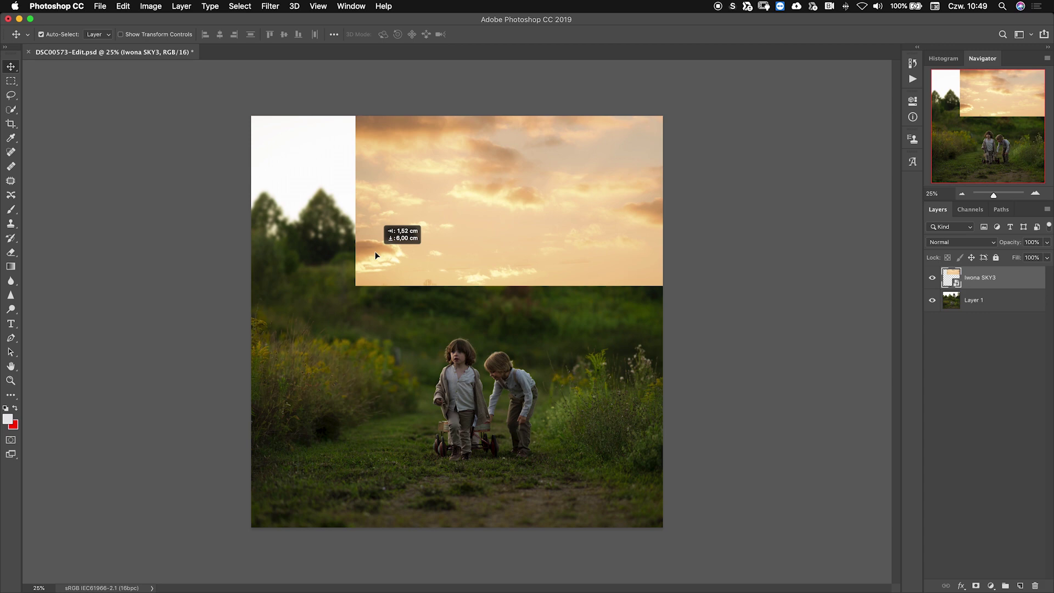
mouse_move(376, 256)
mouse_down()
mouse_move(285, 252)
mouse_move(307, 244)
mouse_move(276, 271)
mouse_move(300, 273)
mouse_up()
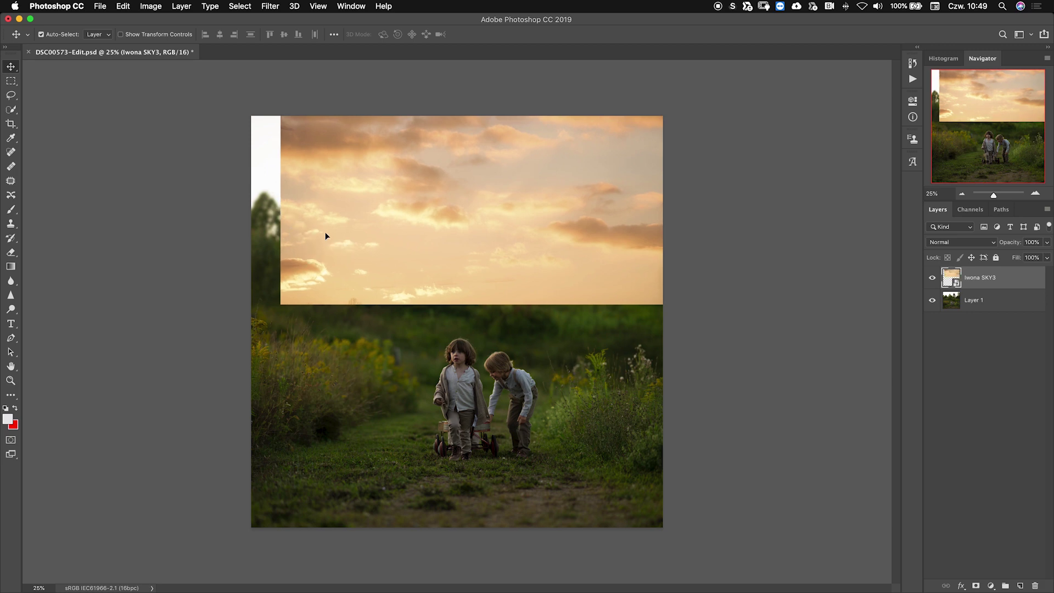
drag(307, 229, 456, 260)
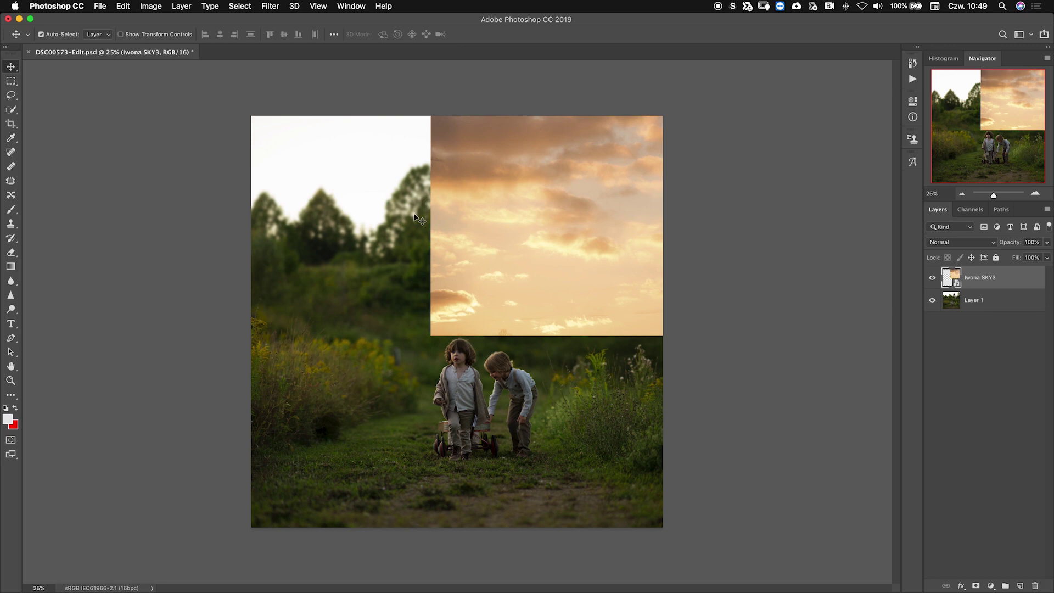
drag(431, 250, 248, 259)
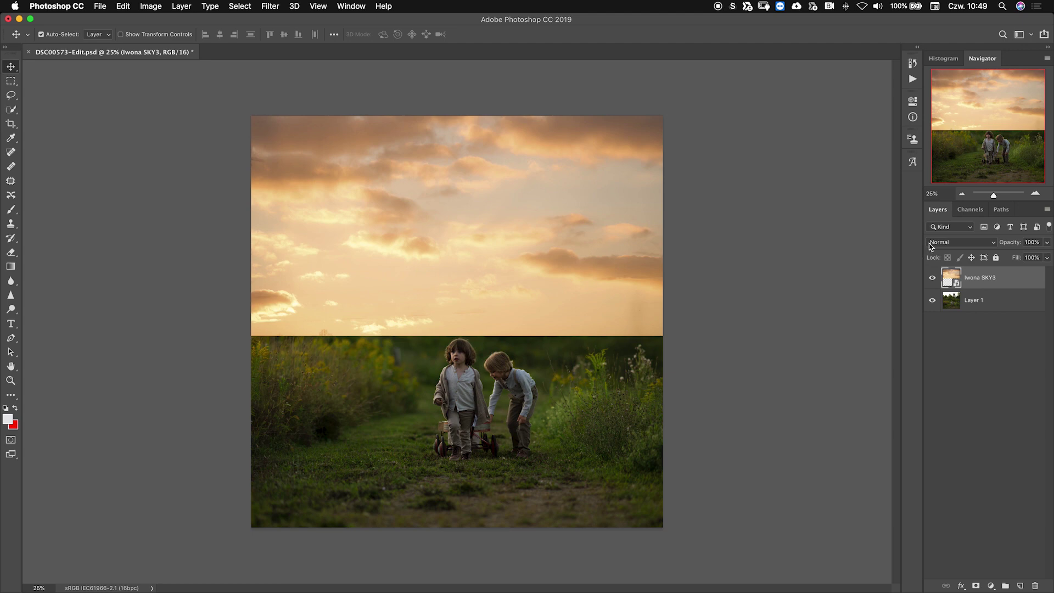
Step: Set the sky layer's blend mode to Multiply and align it with the photo's top edge
click(947, 245)
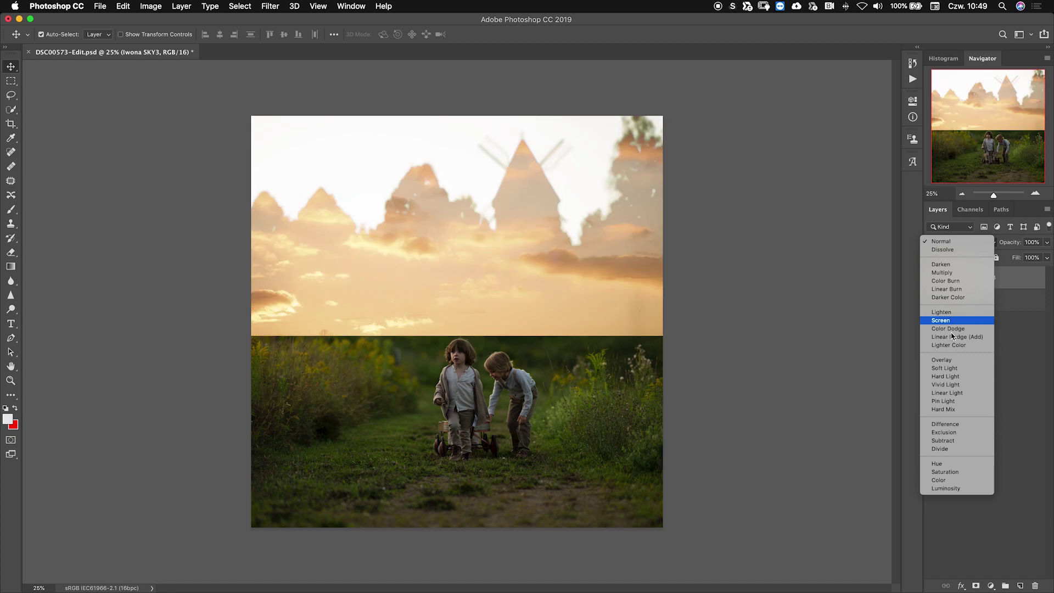
click(941, 272)
mouse_move(502, 269)
mouse_down()
mouse_move(515, 269)
mouse_move(483, 272)
mouse_up()
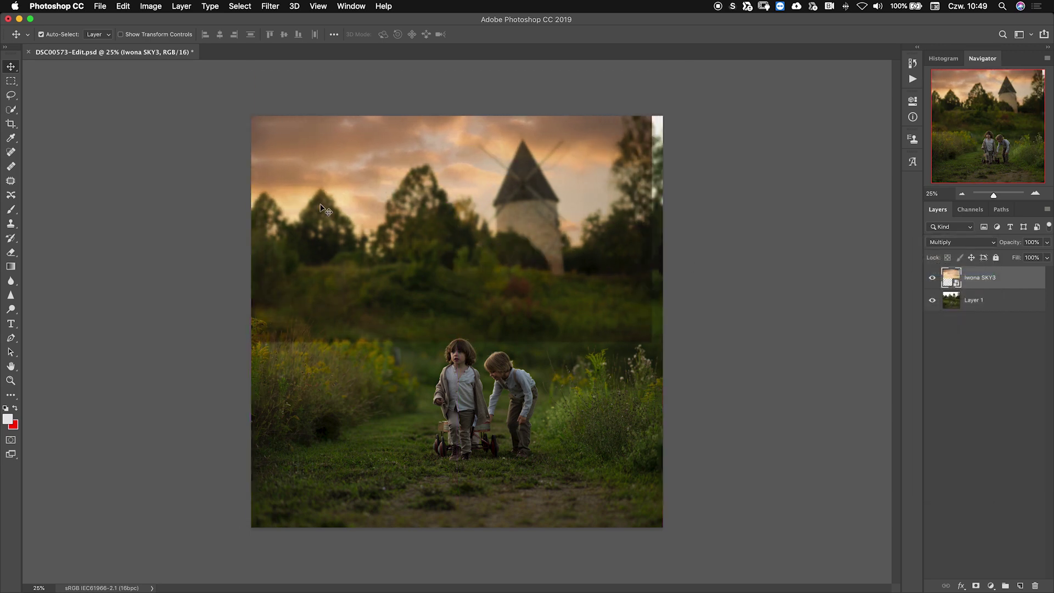
drag(331, 185, 336, 221)
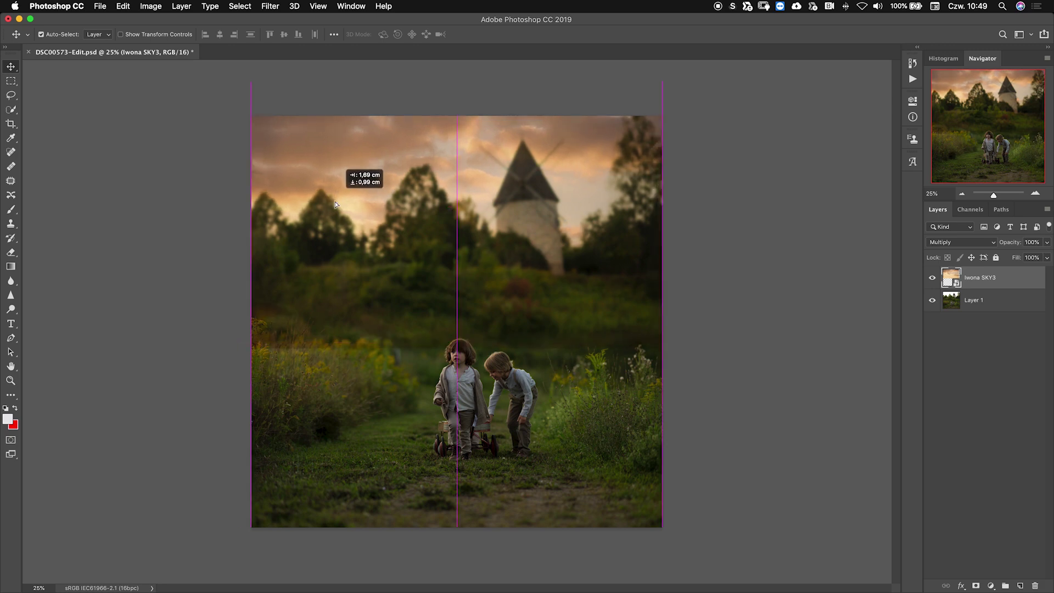
drag(337, 221, 463, 202)
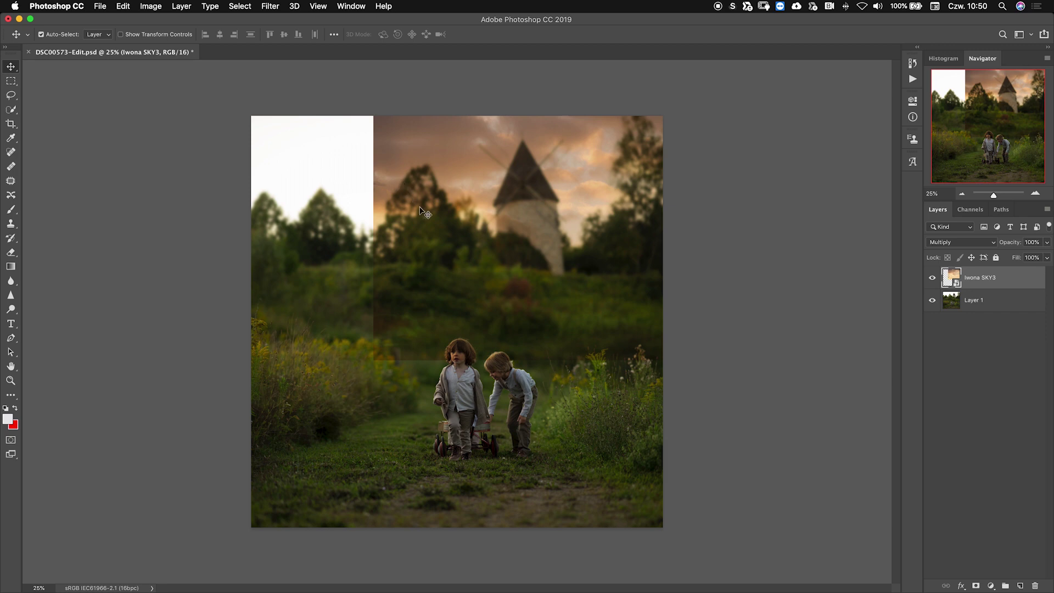
Step: Shift the sky left to cover the white strip at the left edge and settle its height
drag(417, 213, 299, 216)
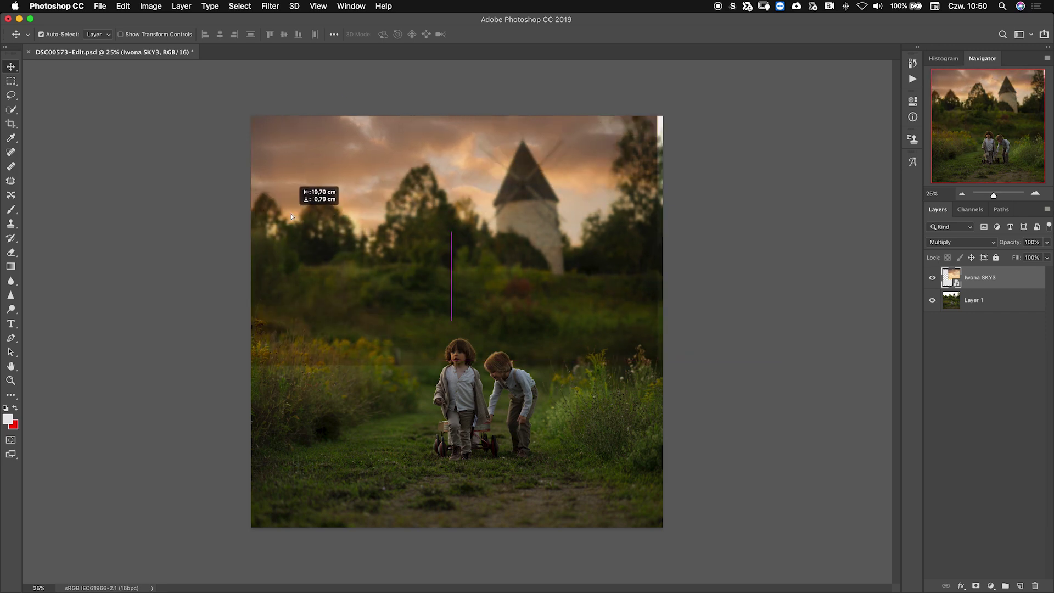
drag(299, 216, 300, 214)
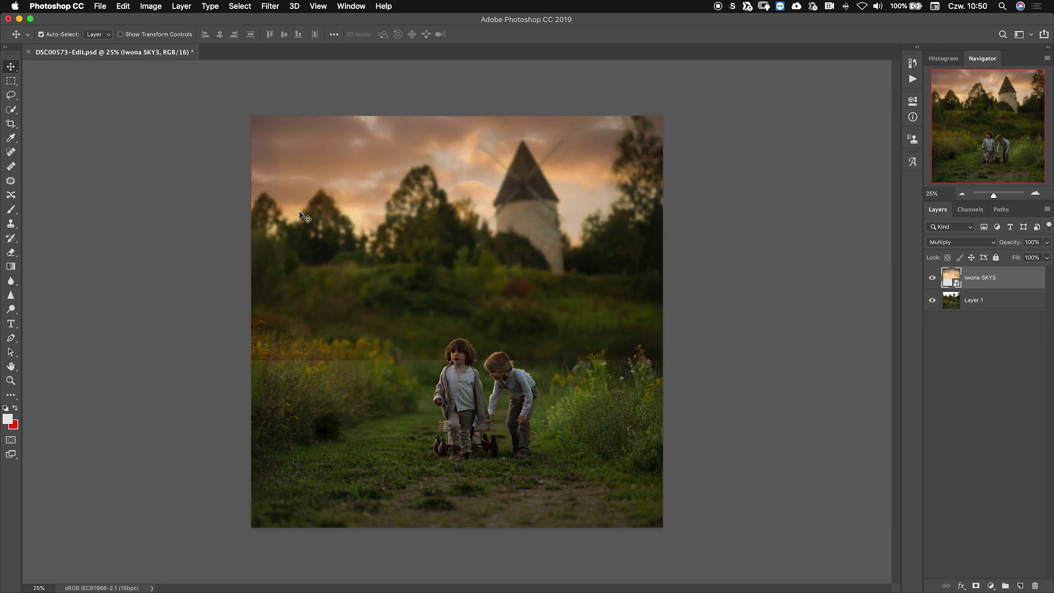
drag(349, 282, 353, 257)
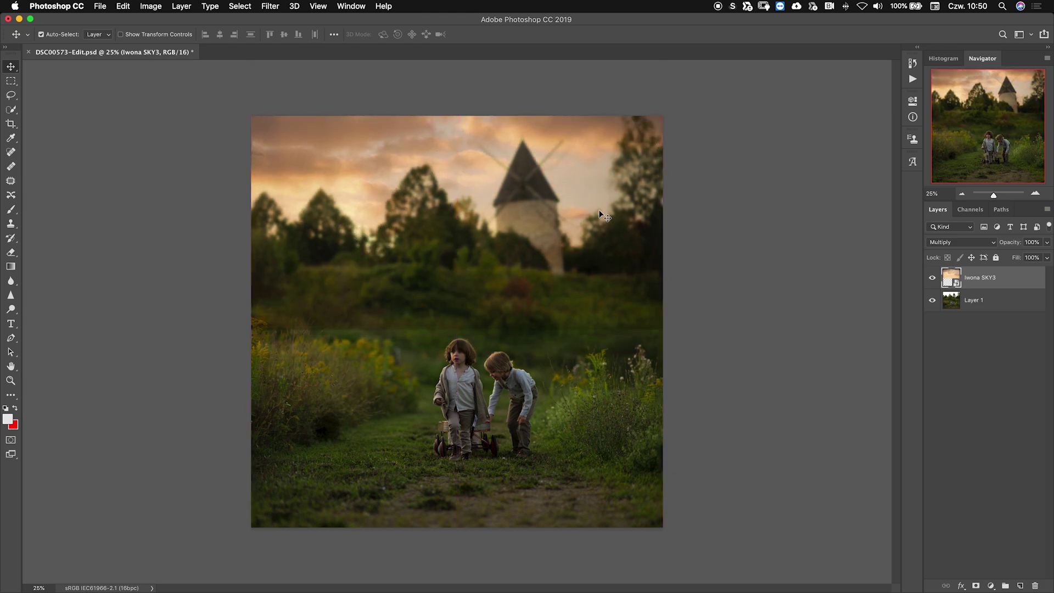
drag(514, 263, 515, 237)
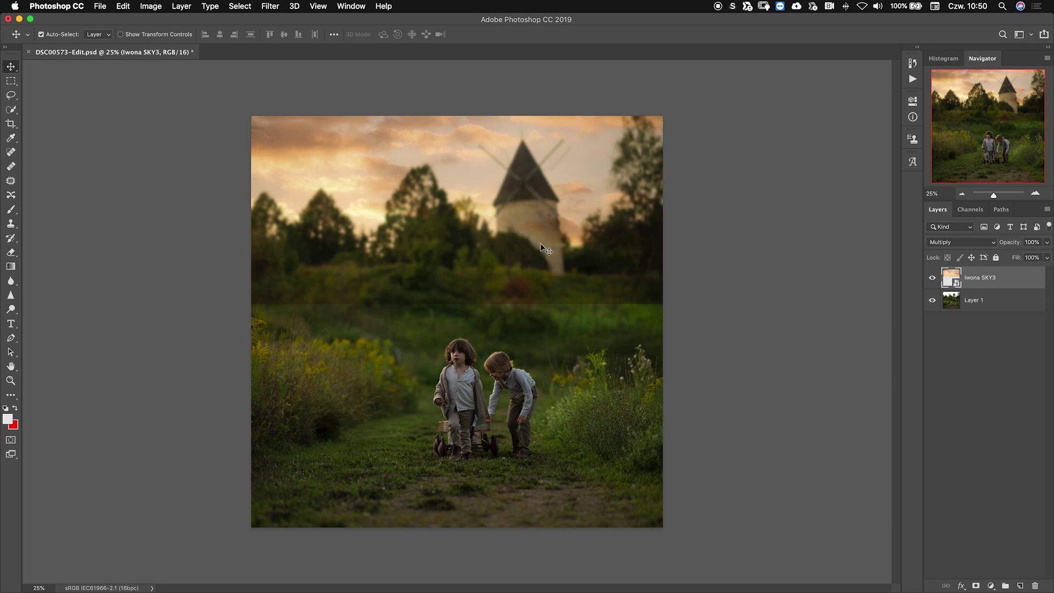
drag(545, 250, 539, 241)
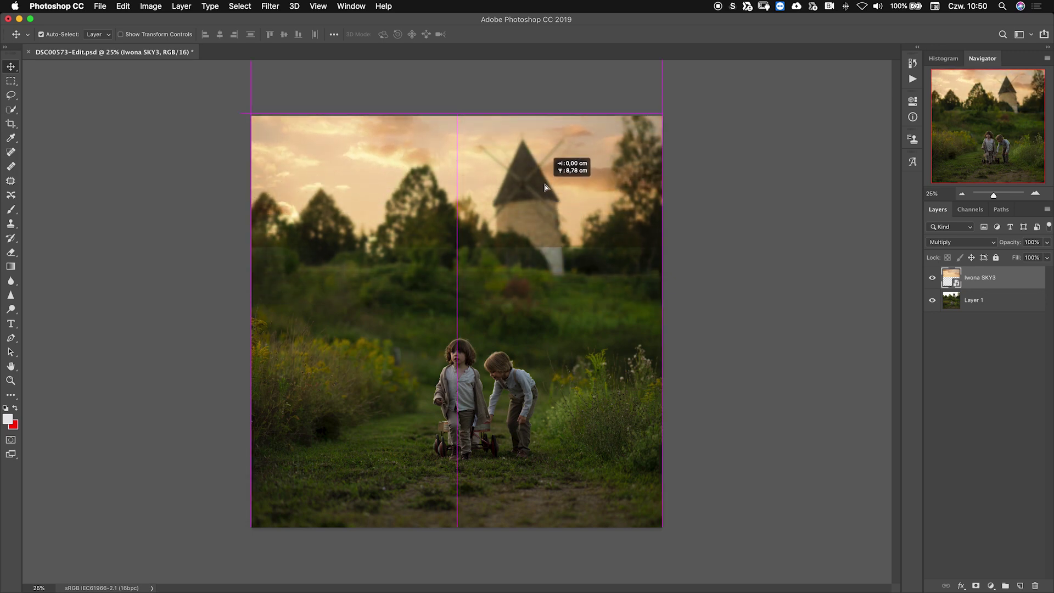
mouse_move(538, 240)
mouse_down()
mouse_move(545, 255)
mouse_move(520, 260)
mouse_up()
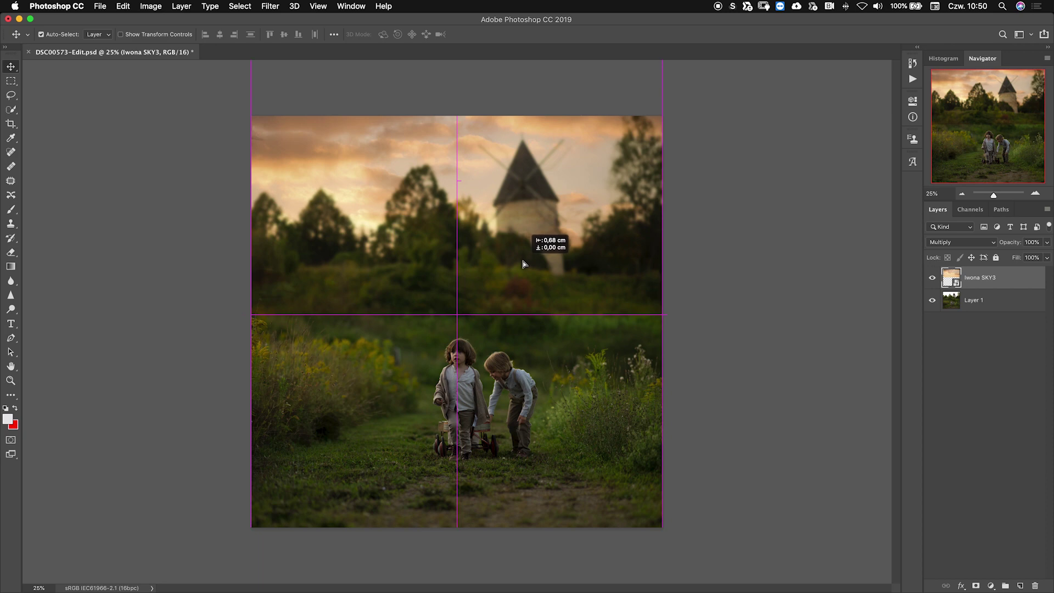
Step: Add a mask to the sky layer and paint black along the horizon with an 800 px brush
click(977, 586)
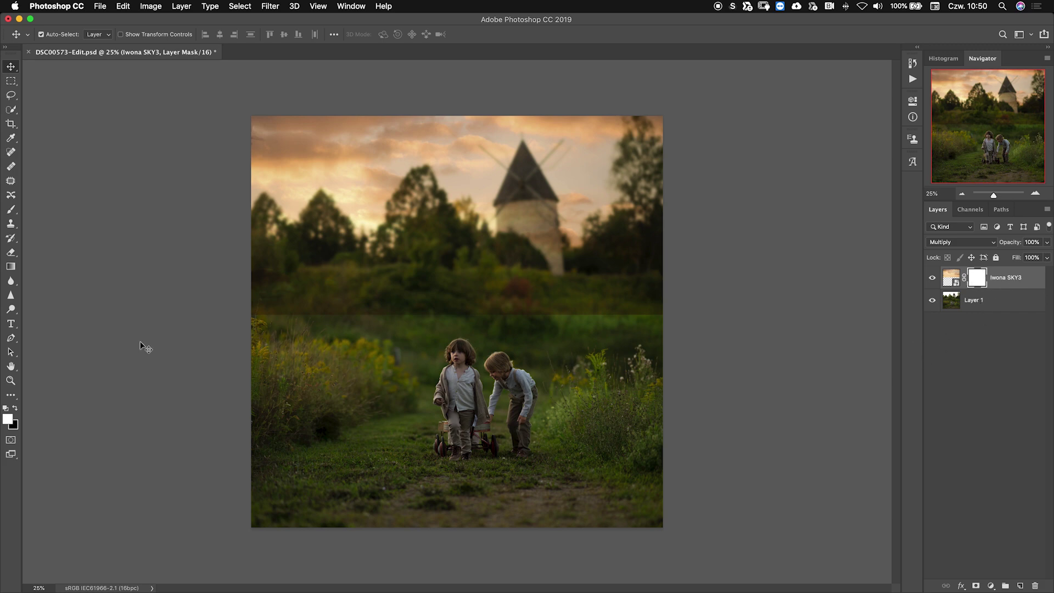
click(11, 209)
click(15, 408)
key(bracketright)
key(bracketright)
key(bracketright)
key(bracketright)
key(bracketright)
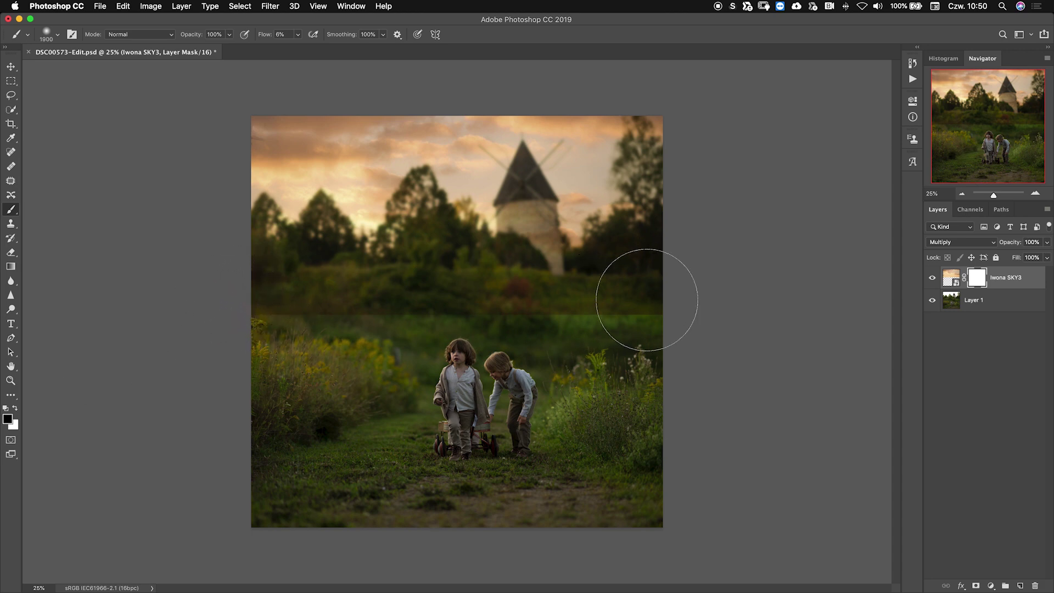
mouse_move(626, 303)
mouse_down()
mouse_move(240, 318)
mouse_move(617, 308)
mouse_move(242, 325)
mouse_move(261, 325)
mouse_up()
Step: With a smaller brush at about 19% flow, paint around the windmill base to reveal it
key(bracketleft)
key(bracketleft)
key(bracketleft)
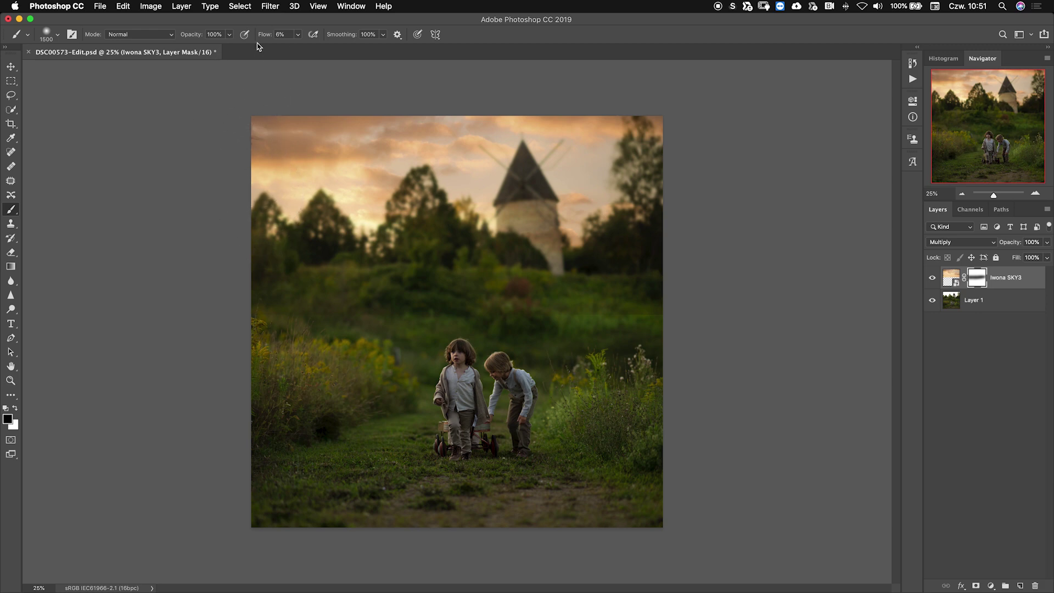
drag(297, 34, 308, 51)
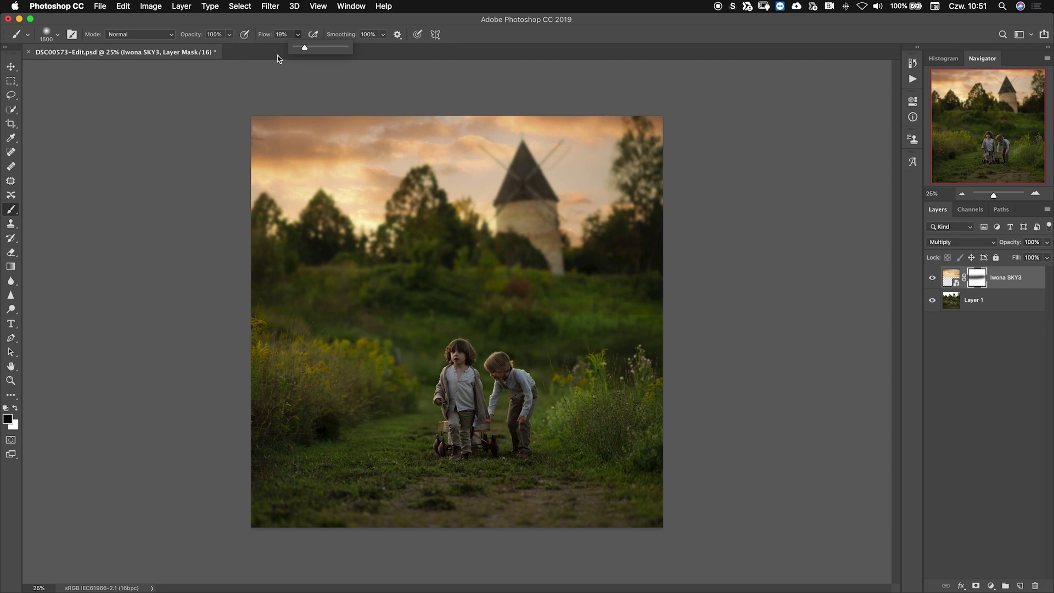
click(280, 313)
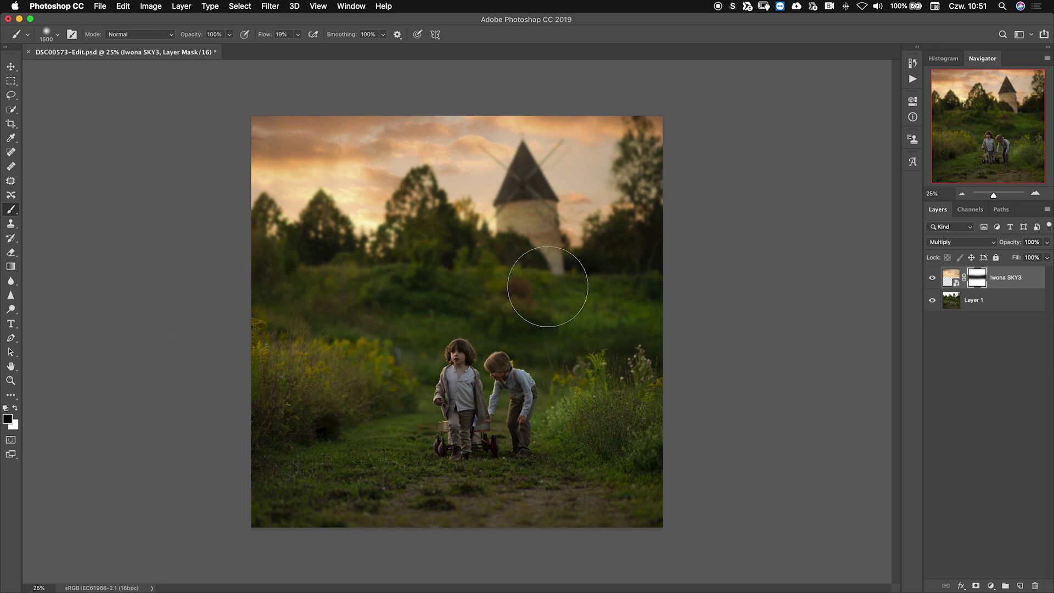
key(bracketleft)
key(bracketleft)
key(bracketleft)
key(bracketleft)
key(bracketleft)
mouse_move(522, 247)
mouse_down()
mouse_move(529, 257)
mouse_move(528, 246)
mouse_up()
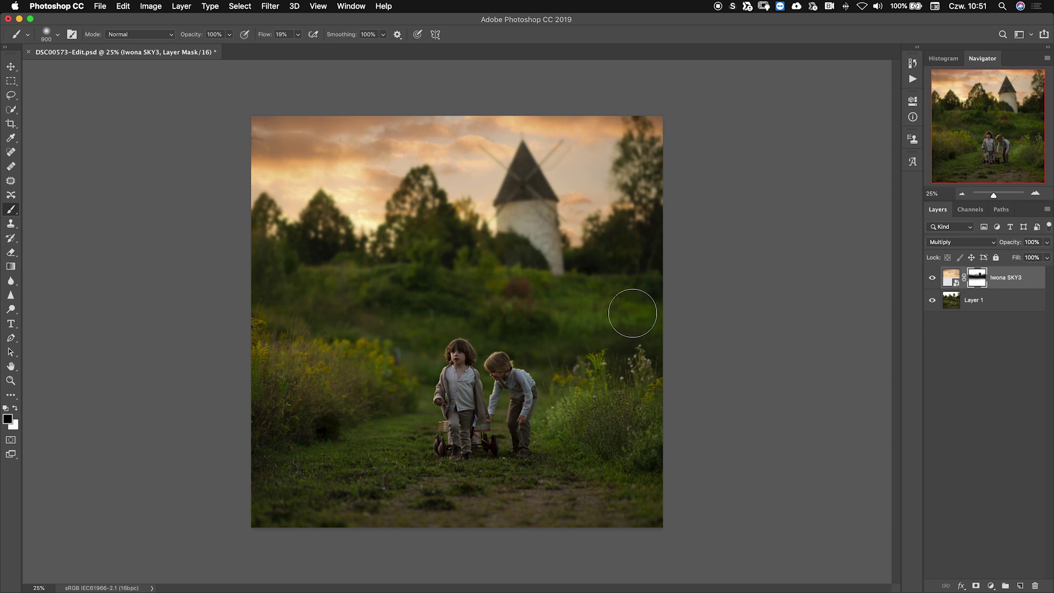
Step: Open the sky layer's Blending Options and drag the Underlying Layer black slider
double_click(1030, 283)
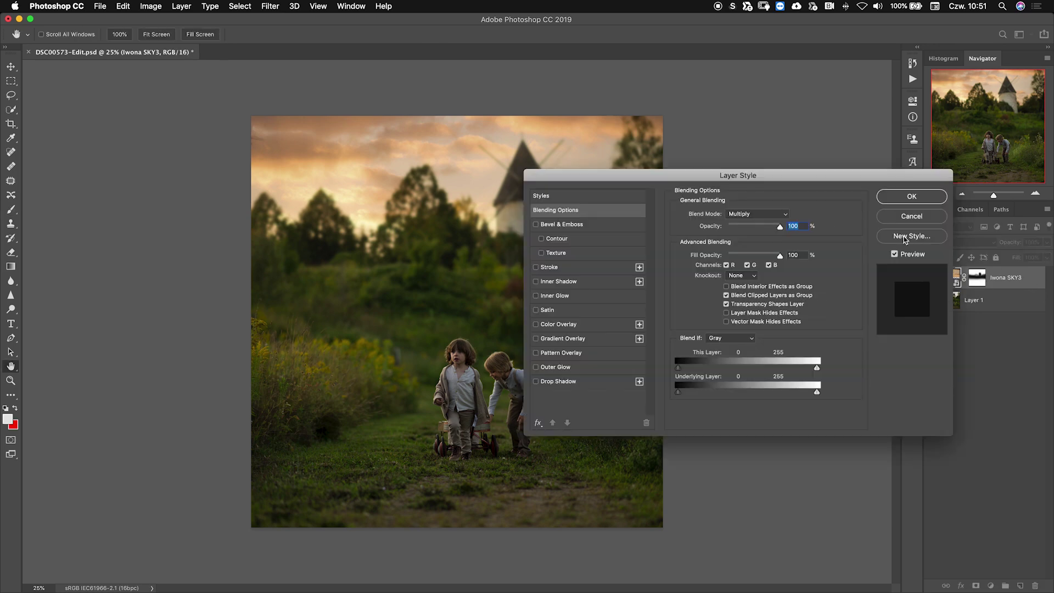
drag(764, 177, 772, 236)
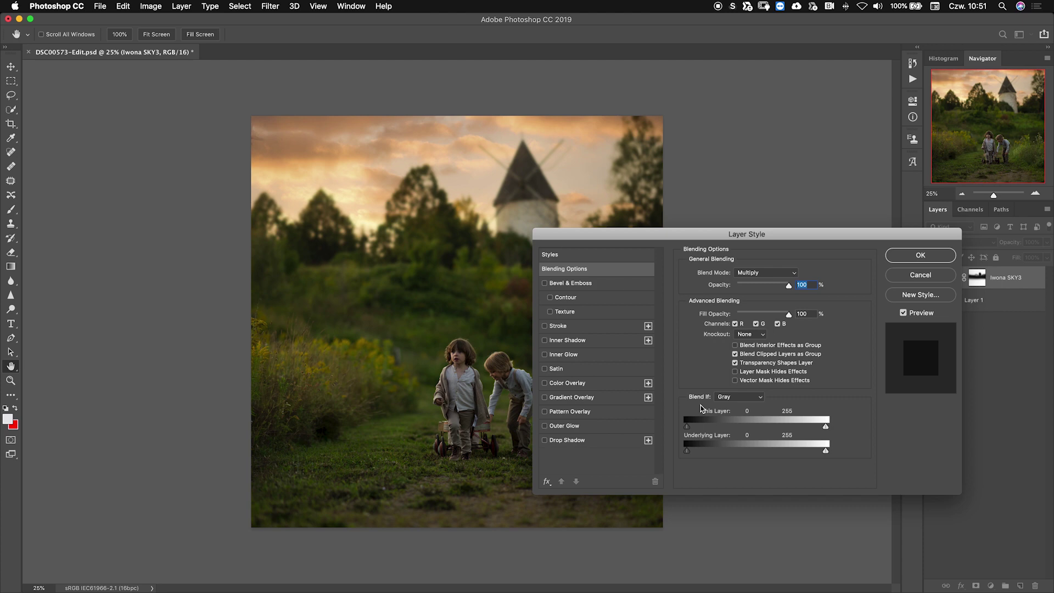
drag(816, 240, 771, 289)
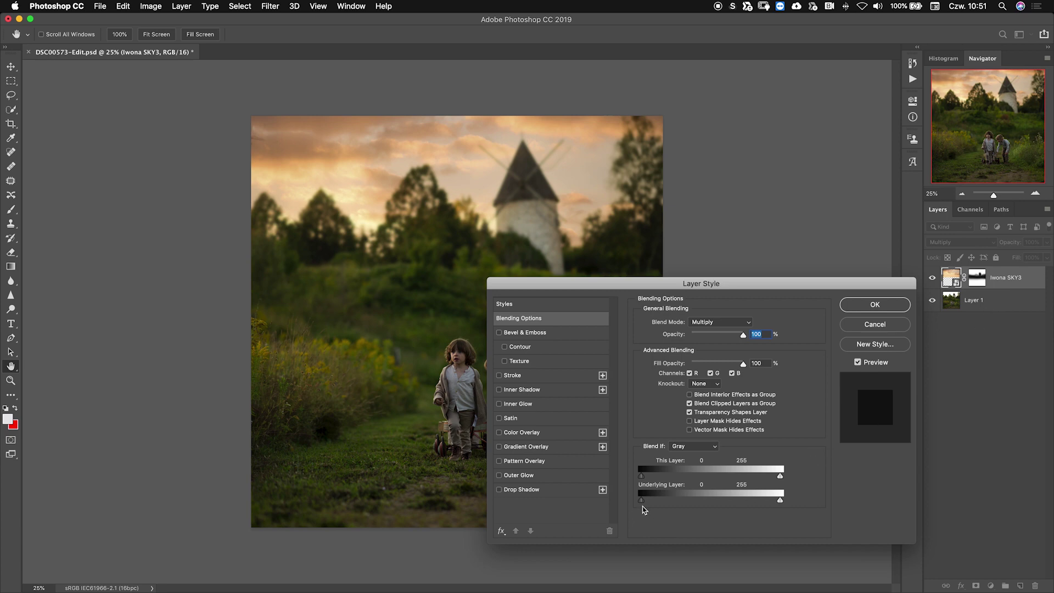
mouse_move(642, 501)
mouse_down()
mouse_move(696, 500)
mouse_move(632, 503)
mouse_up()
Step: Split the Underlying Layer black slider into a soft 0 to 215 ramp and apply it
key(alt)
drag(646, 502, 726, 497)
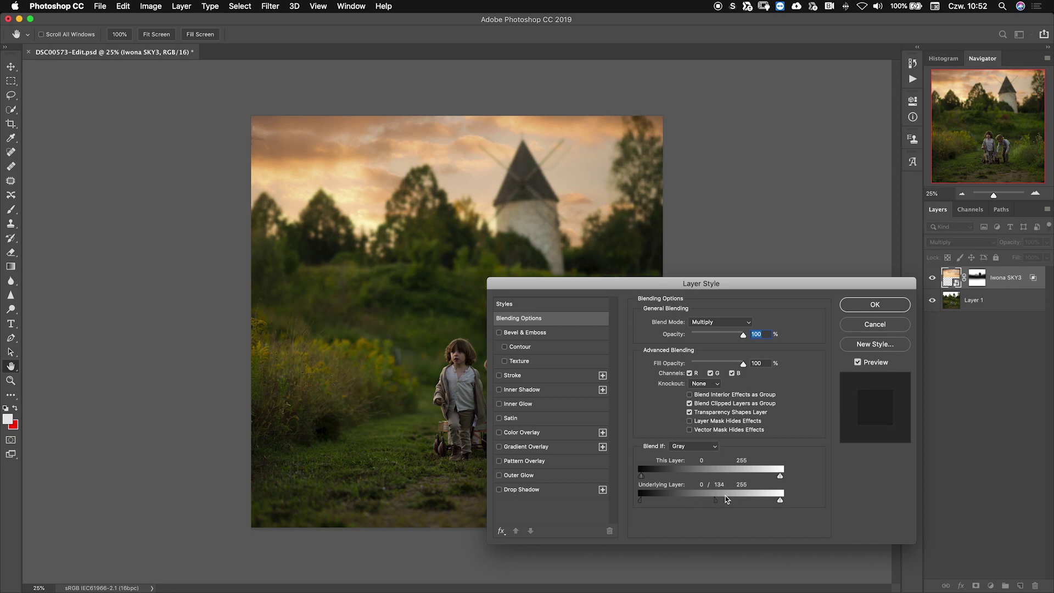
drag(646, 496, 692, 503)
drag(680, 502, 755, 500)
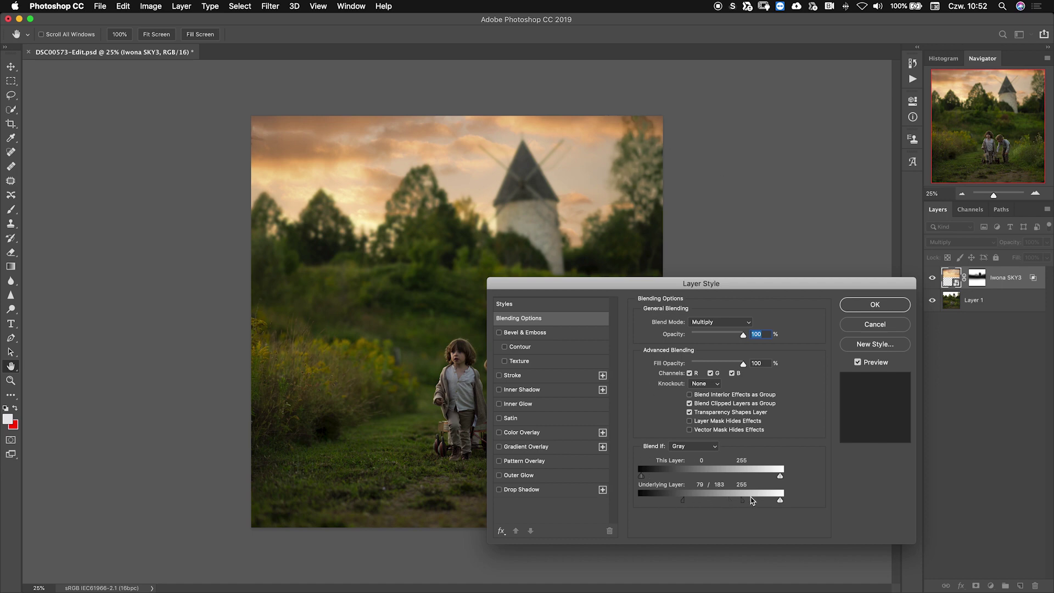
drag(755, 499, 760, 499)
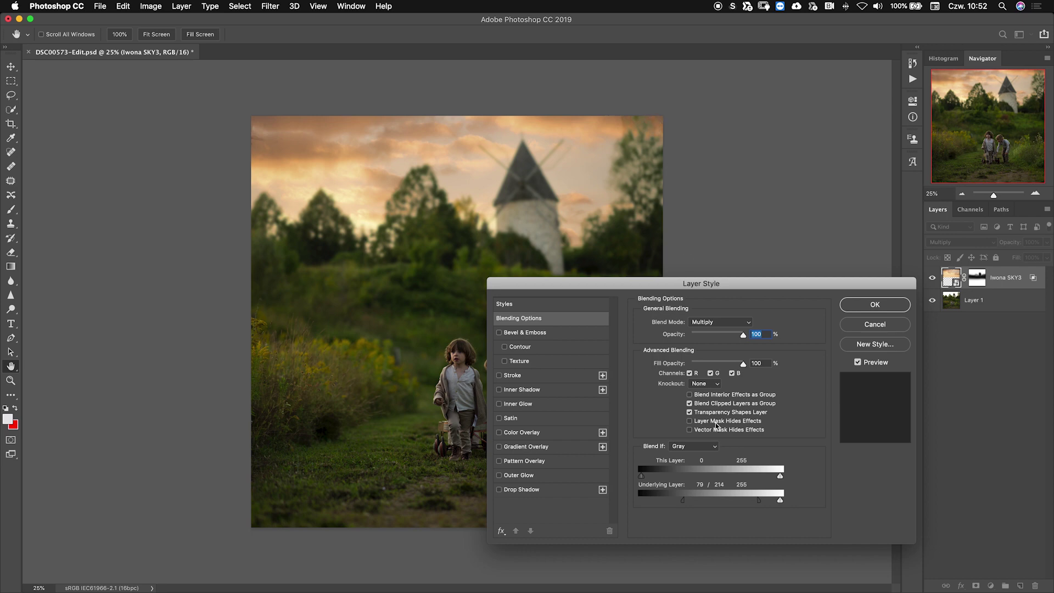
drag(760, 499, 626, 502)
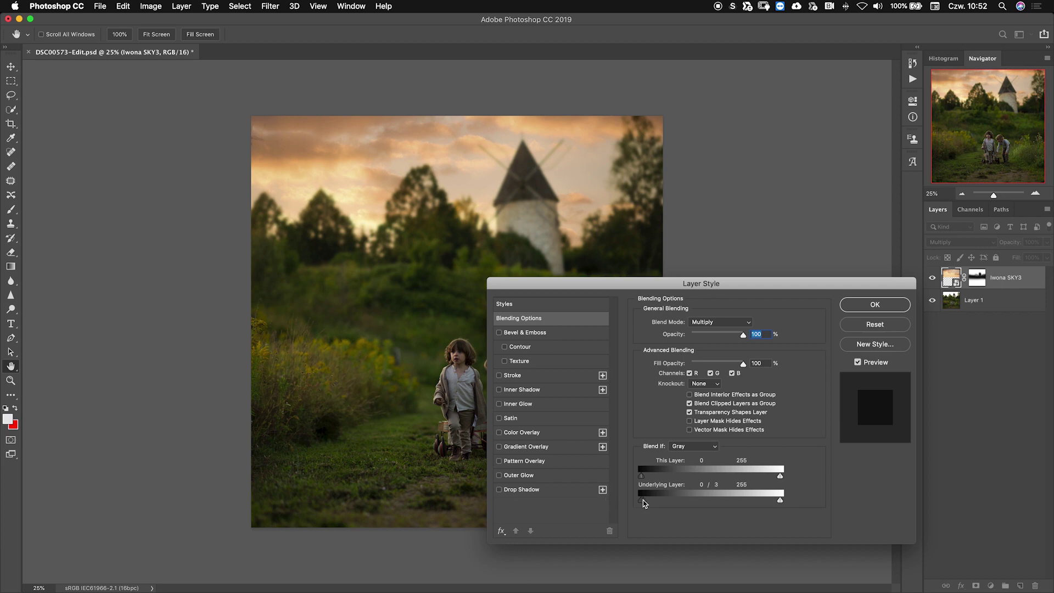
drag(643, 501, 759, 499)
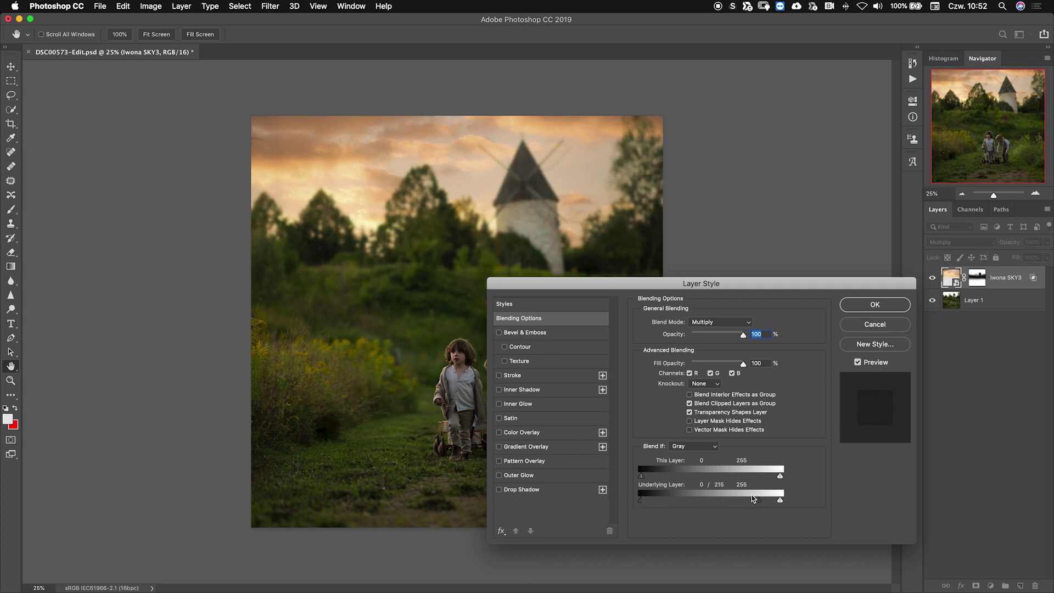
click(872, 305)
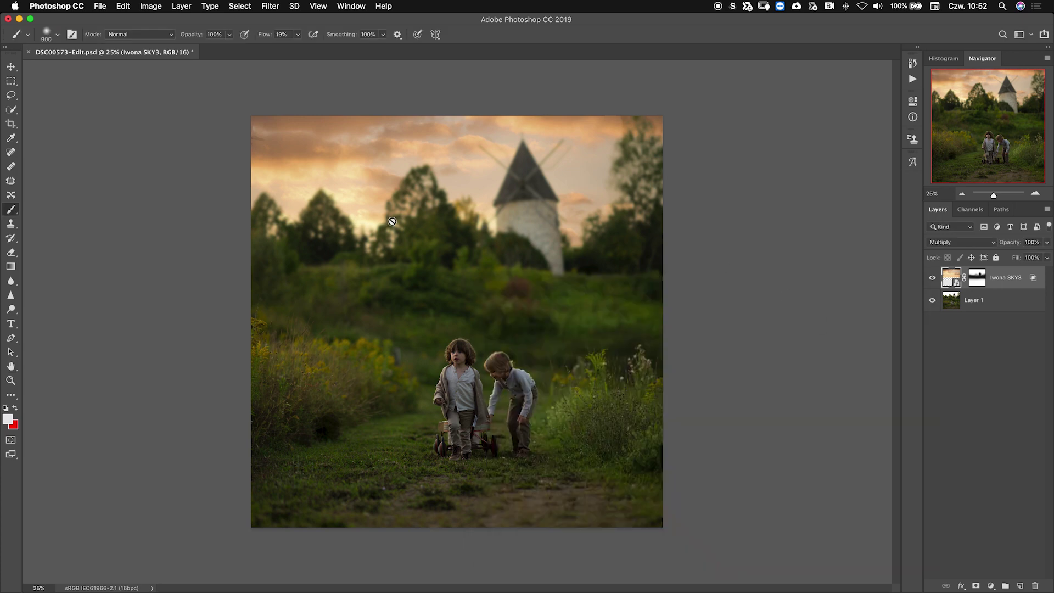
Step: Move the sky layer up and right so it still covers the whole upper image
click(11, 69)
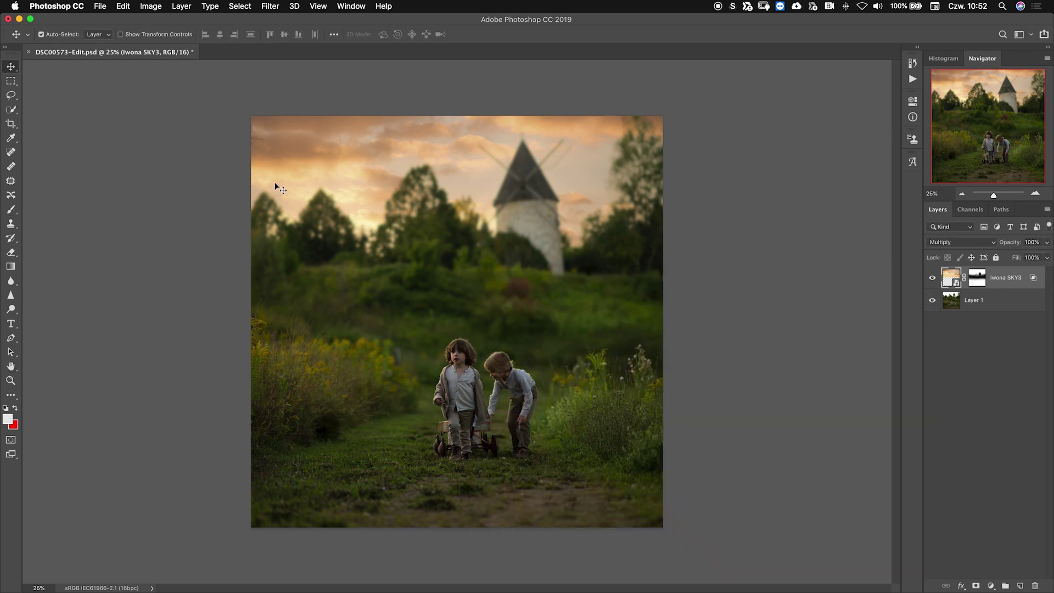
drag(276, 182, 304, 151)
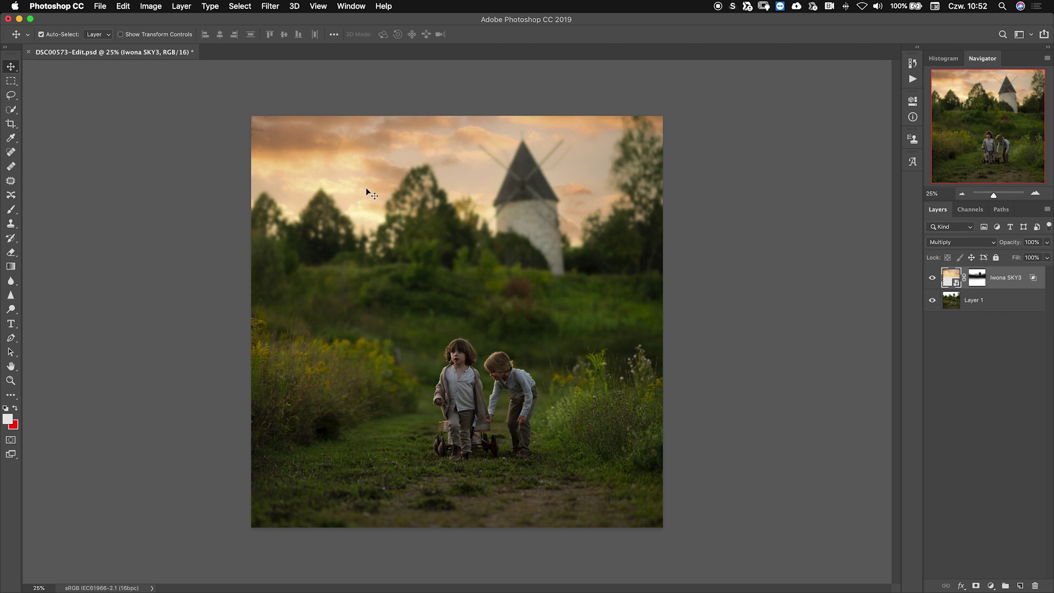
drag(307, 140, 420, 127)
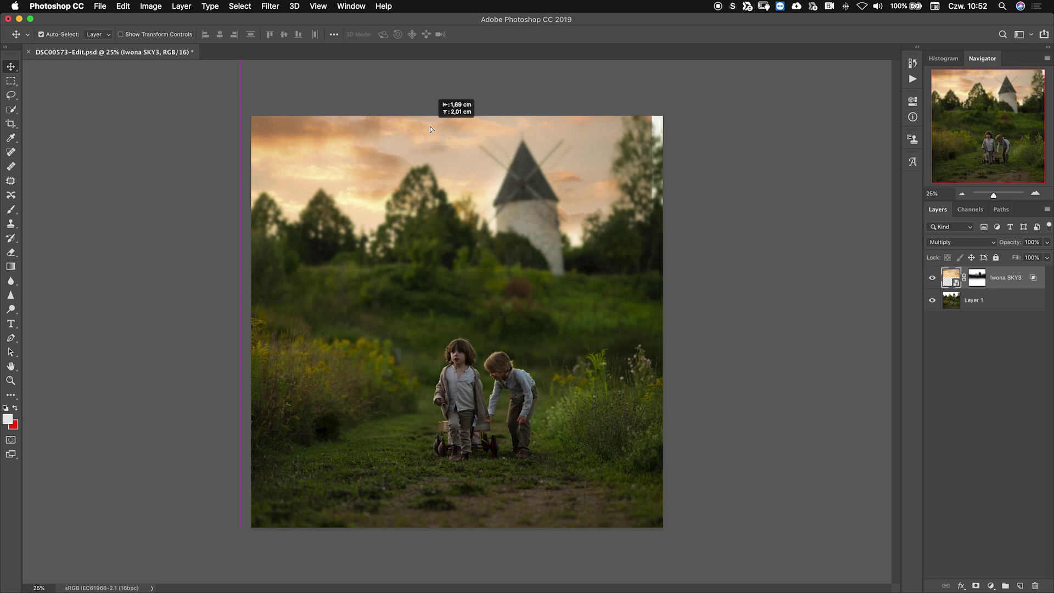
drag(420, 127, 420, 125)
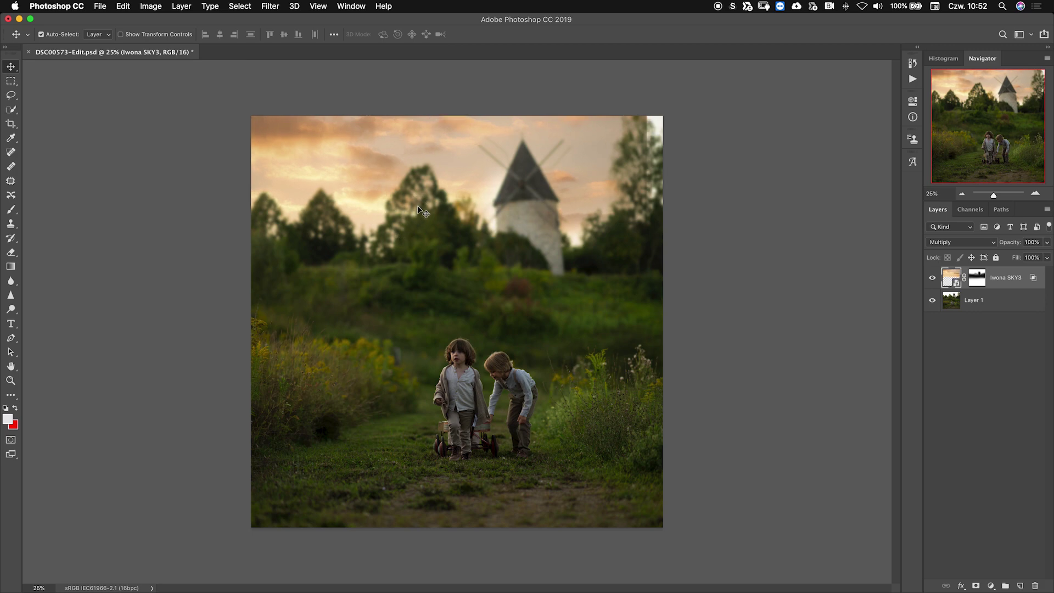
drag(418, 205, 475, 181)
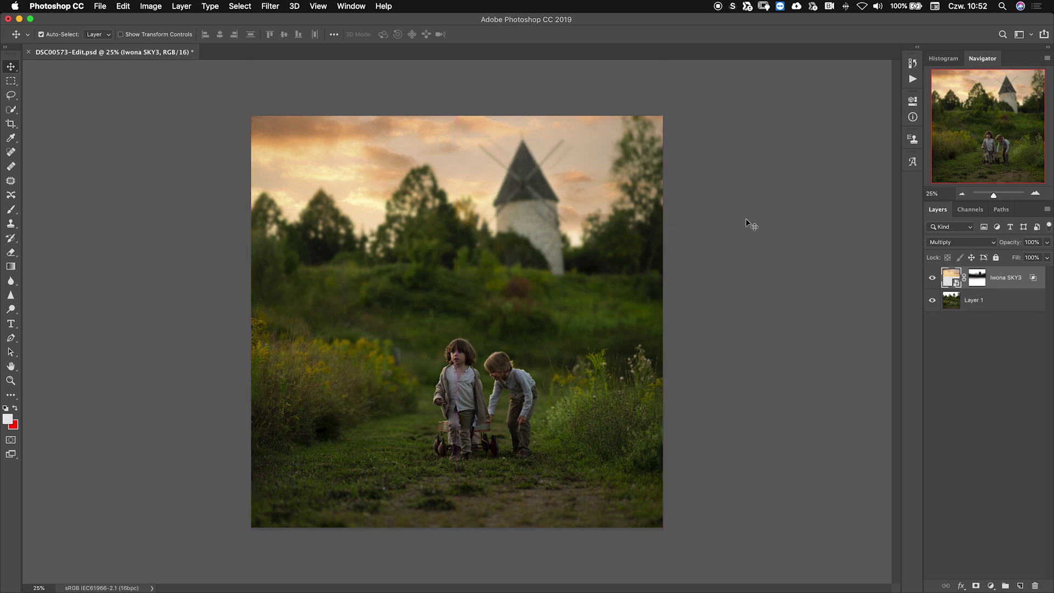
click(270, 6)
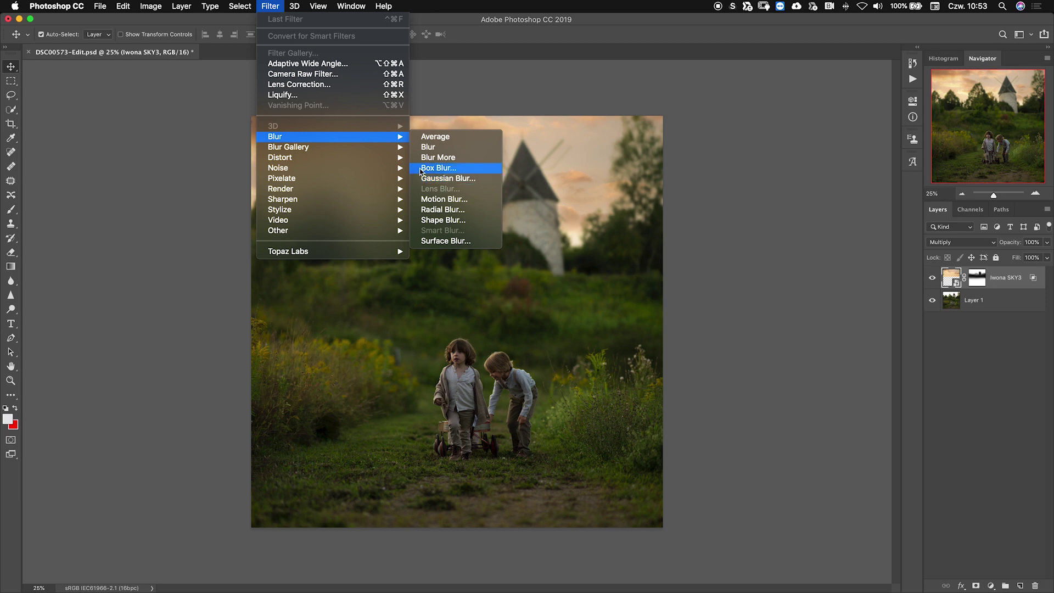
mouse_move(289, 146)
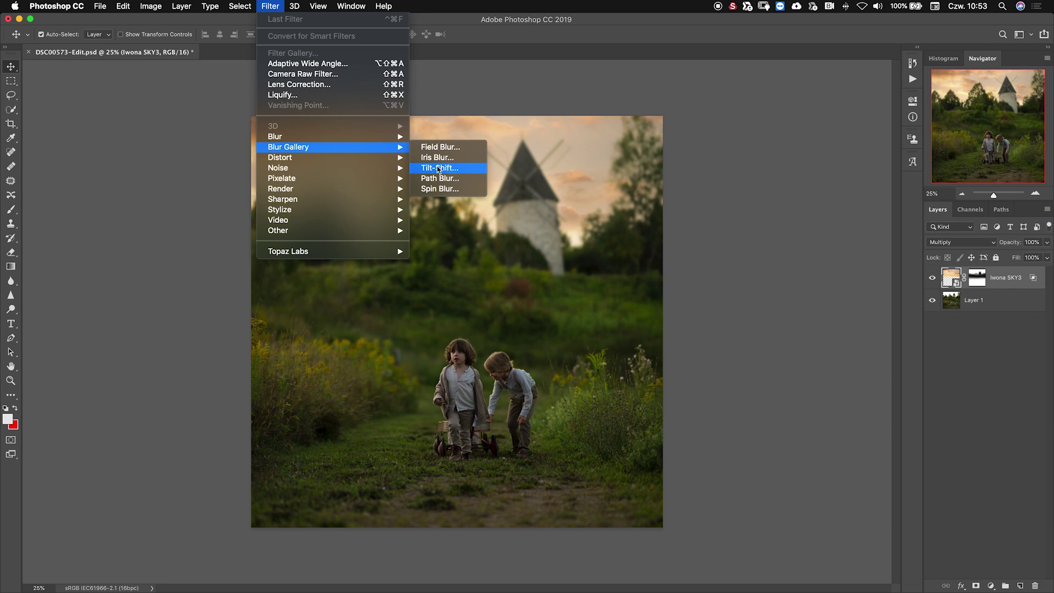
Step: Apply a 28 px Tilt-Shift blur to the sky with the focus band raised to the top
click(438, 169)
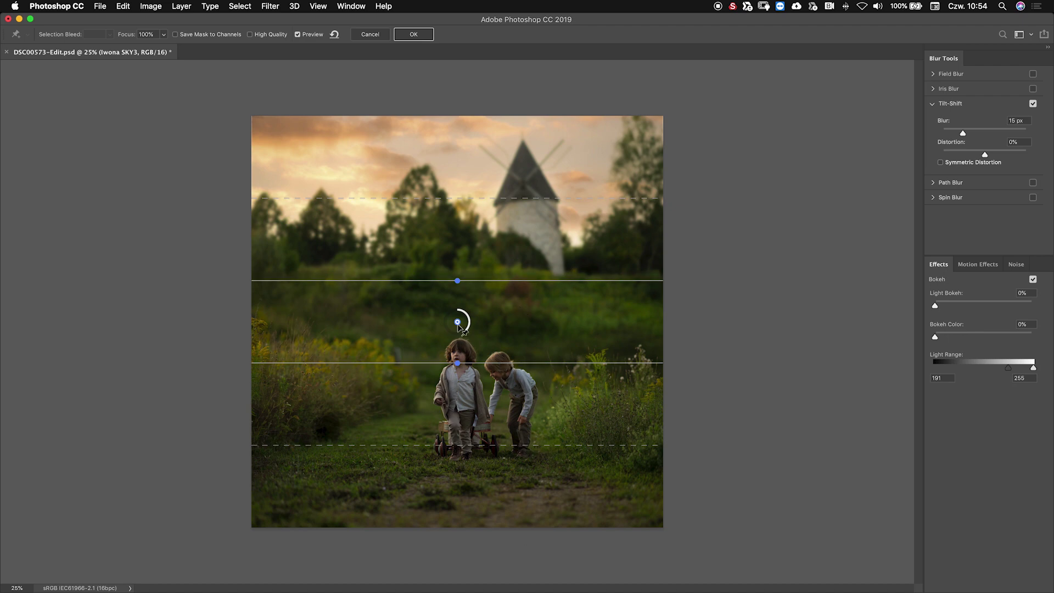
drag(458, 322, 482, 74)
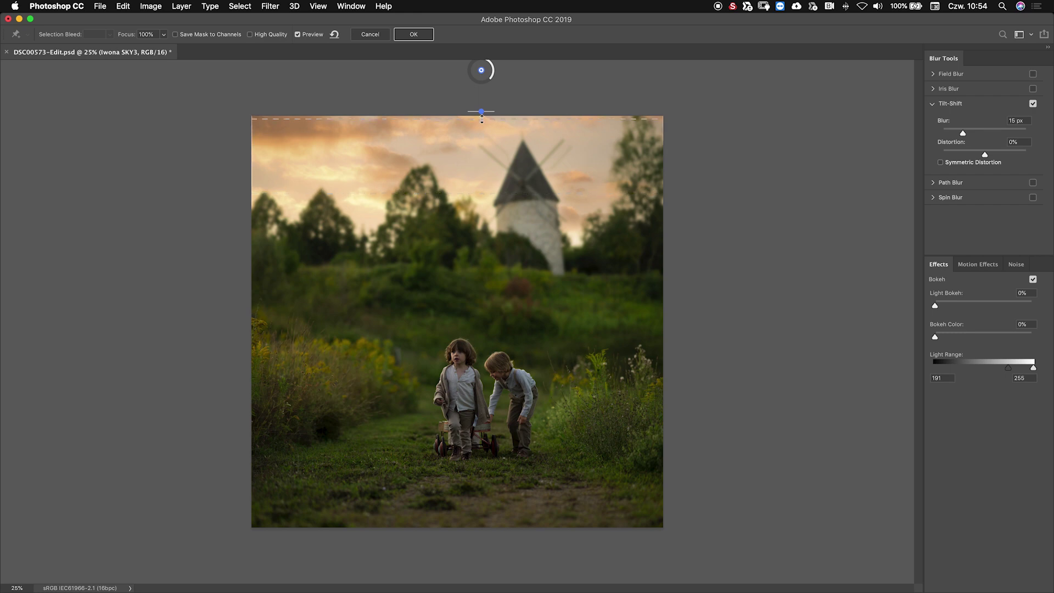
drag(493, 112, 493, 102)
drag(963, 134, 972, 134)
drag(972, 137, 971, 137)
click(416, 35)
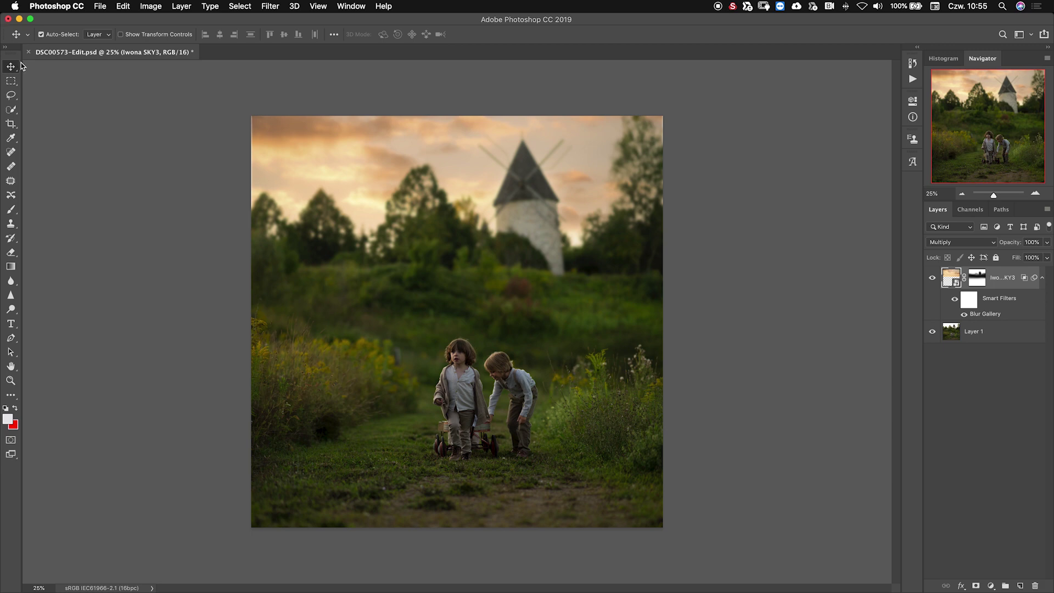
drag(466, 176, 467, 173)
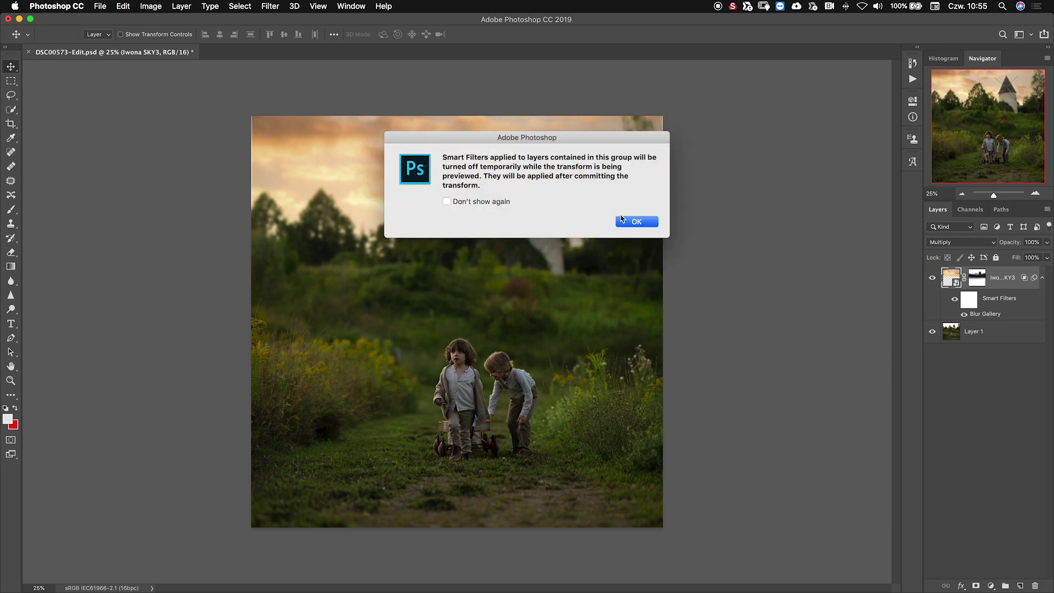
Step: Stretch the sky layer outward from both sides to about 104% and commit the transform
click(637, 221)
drag(250, 159, 248, 162)
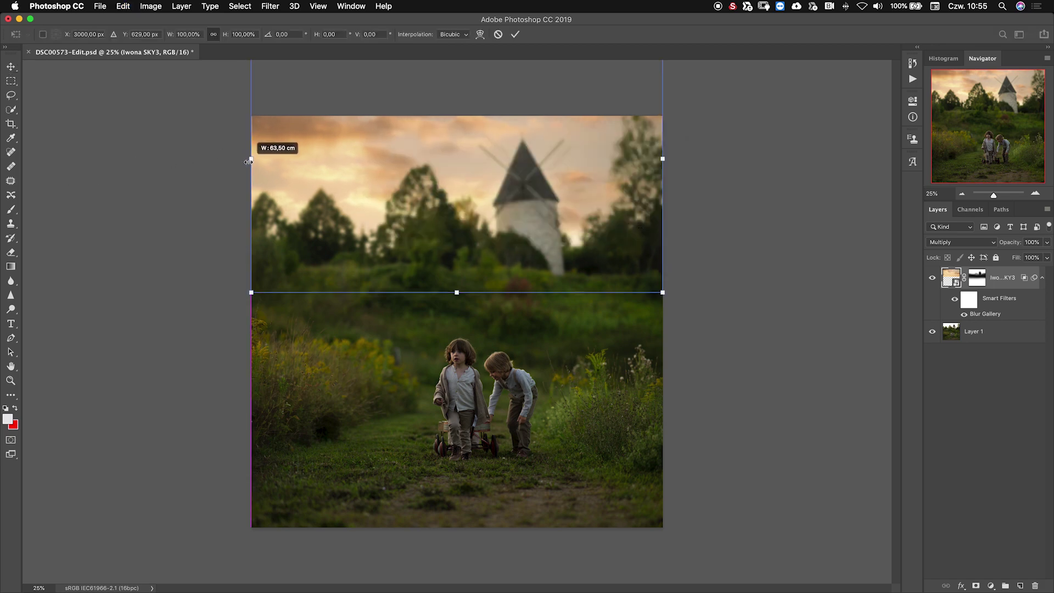
drag(248, 162, 240, 159)
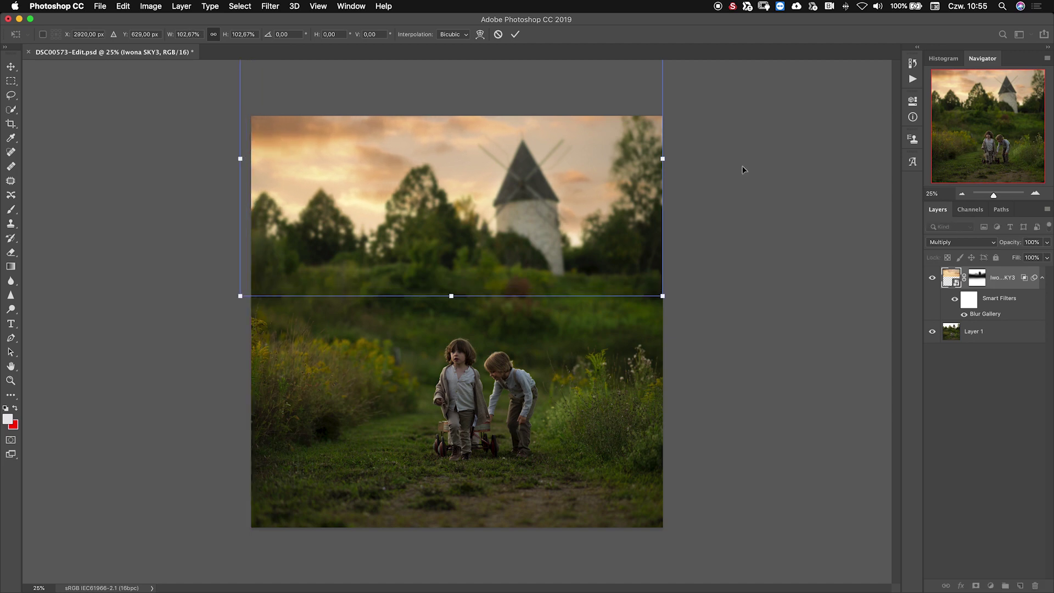
drag(664, 162, 671, 164)
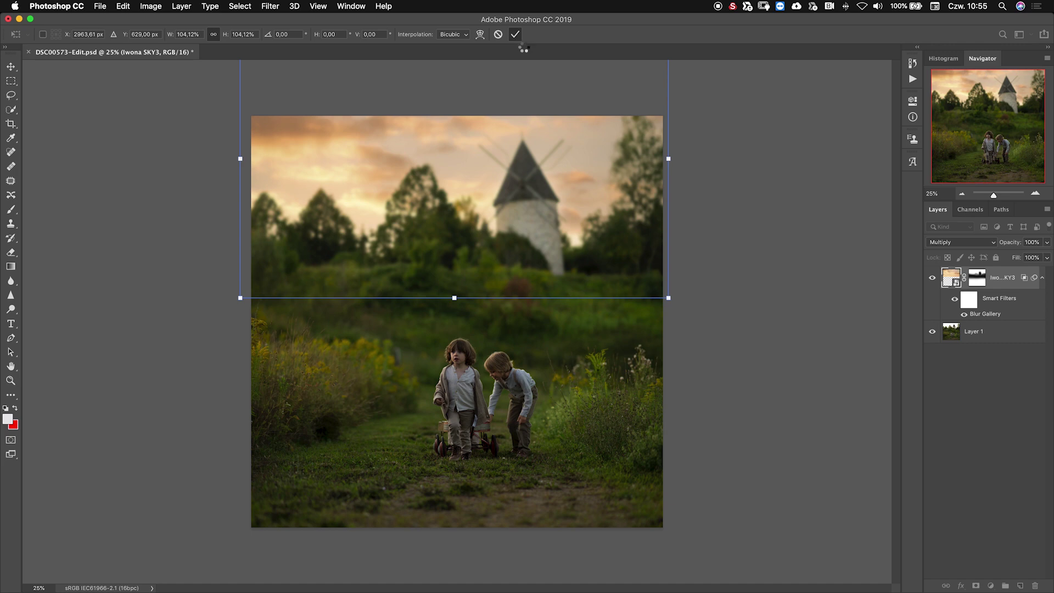
click(517, 36)
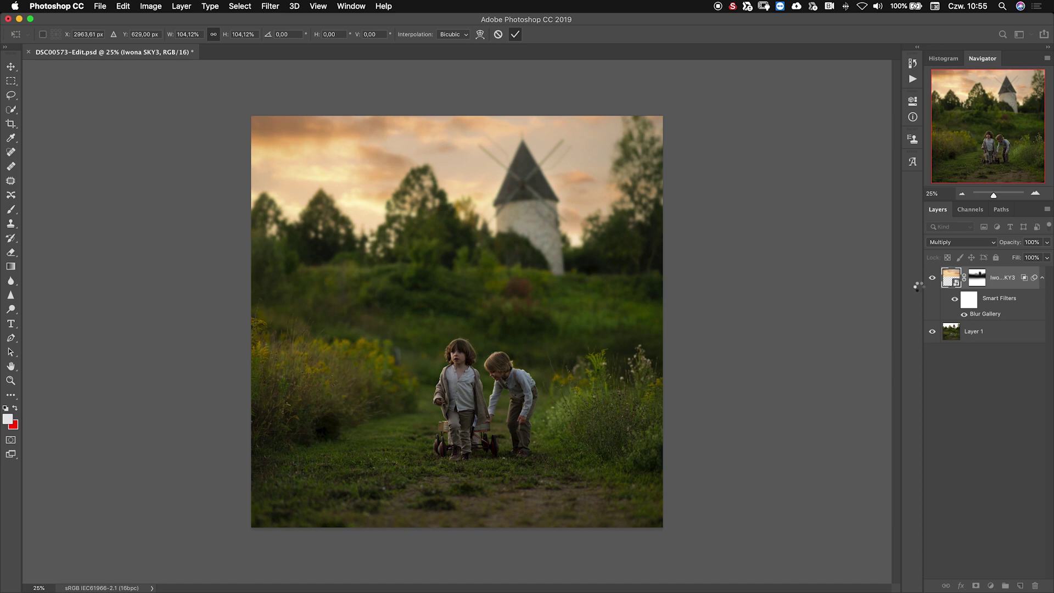
Step: Apply a Levels adjustment to the sky layer with the midtone input raised to about 1.33
key(super+l)
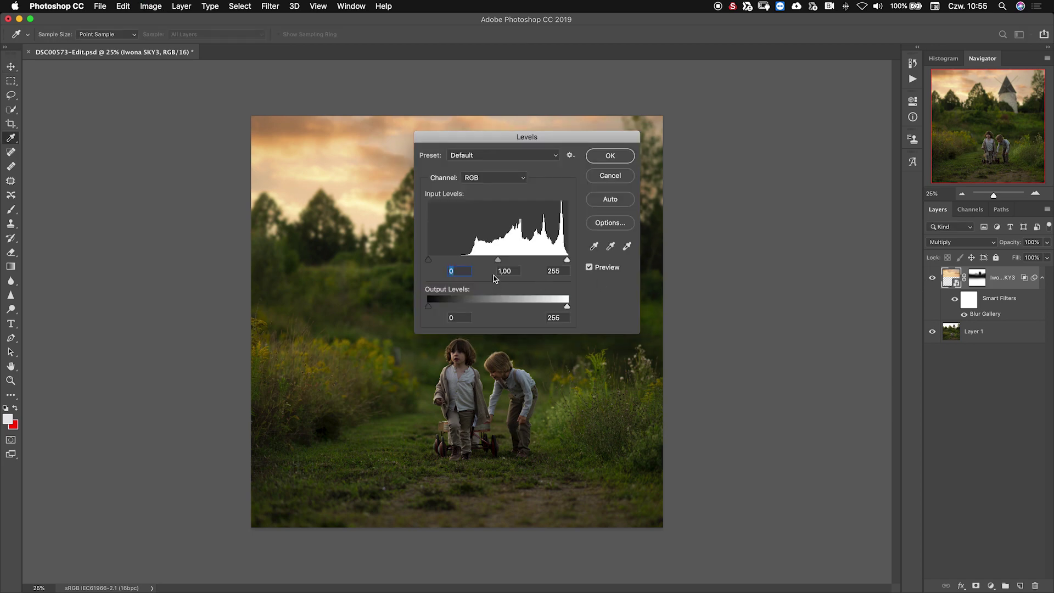
drag(498, 260, 494, 261)
drag(522, 136, 751, 144)
drag(721, 267, 714, 266)
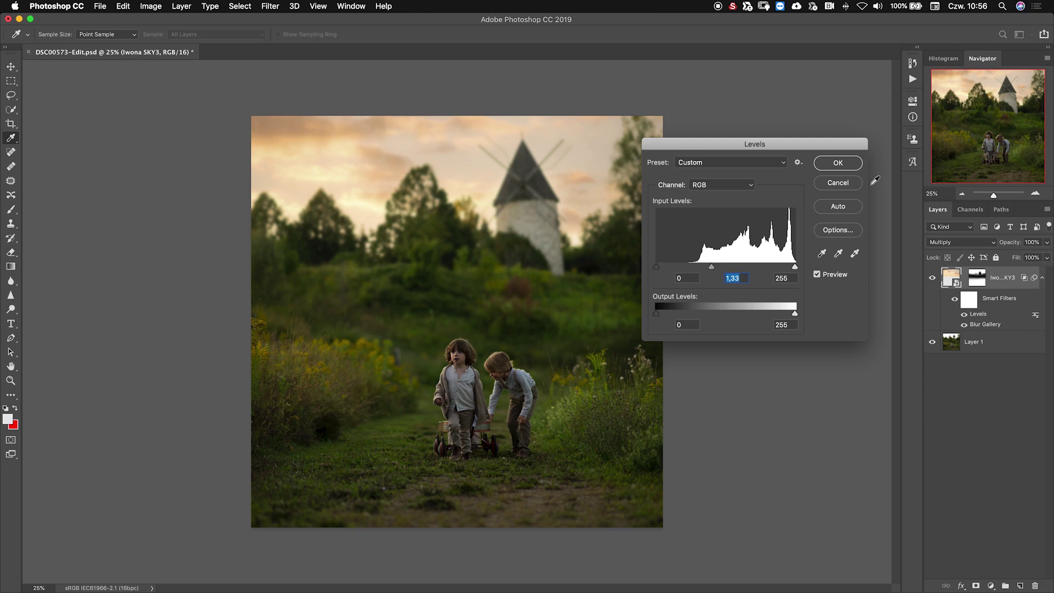
click(838, 164)
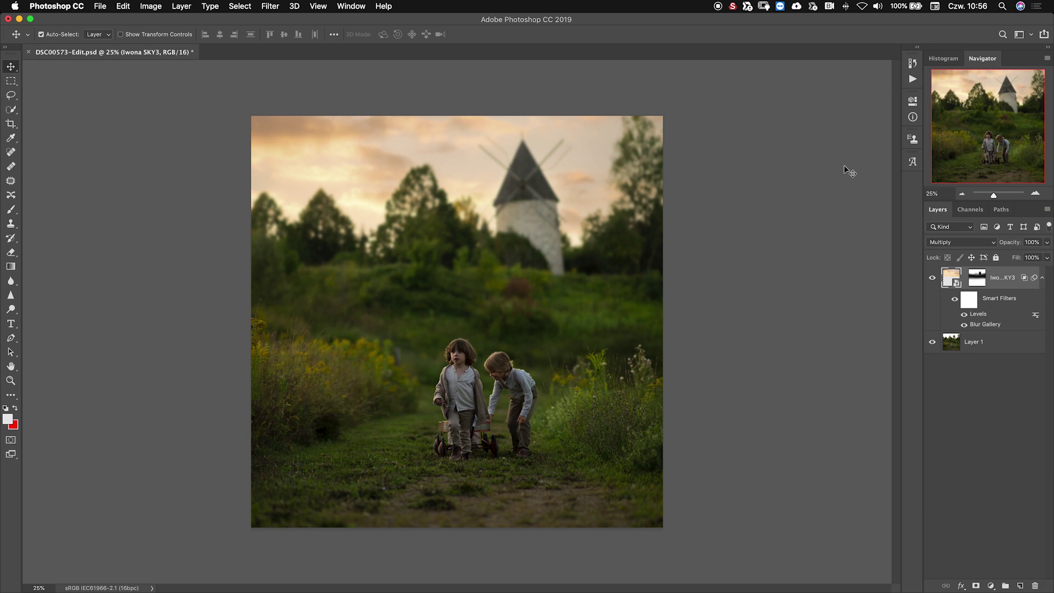
Step: Reposition the Iwona SKY3 sky layer, toggle its mask link, and start Free Transform (Cmd+T)
drag(299, 137, 360, 95)
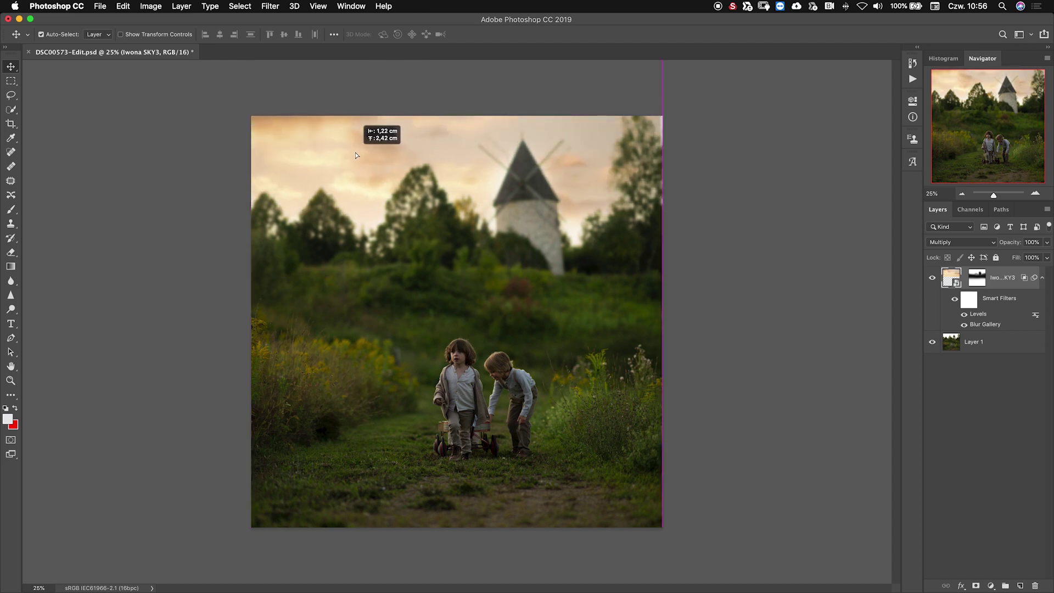
drag(360, 94, 354, 167)
click(354, 167)
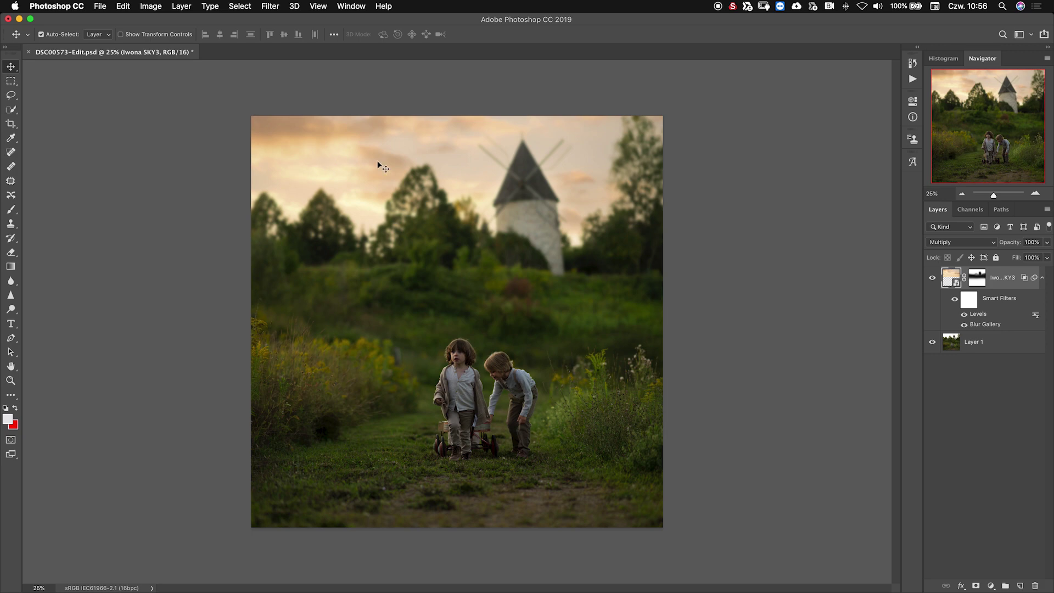
click(965, 279)
click(965, 279)
key(ctrl+t)
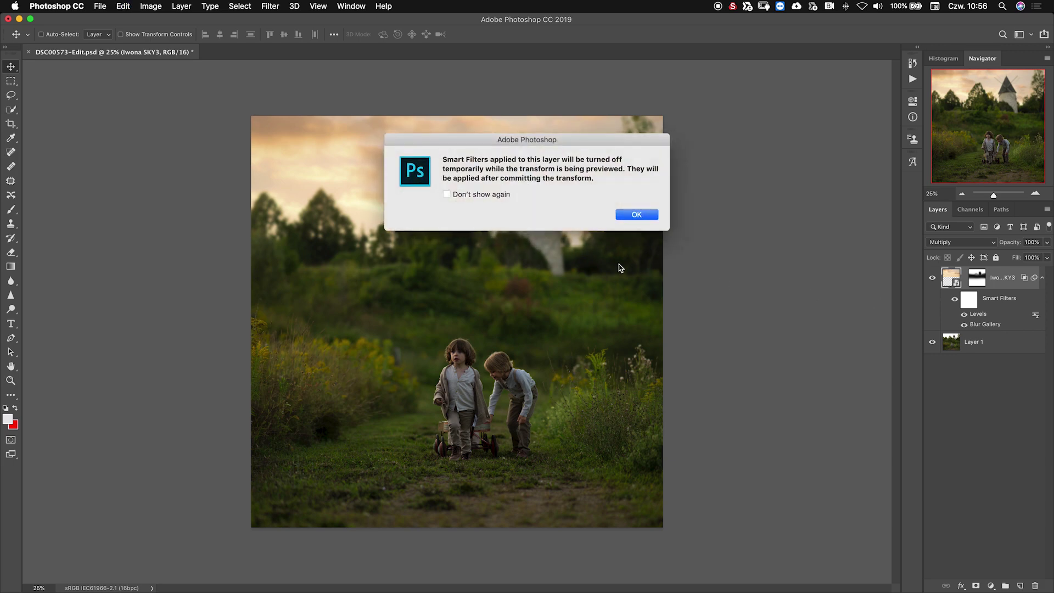
Step: Dismiss the smart filters notice, flip the sky layer horizontally, and commit the transform
click(637, 214)
right_click(517, 236)
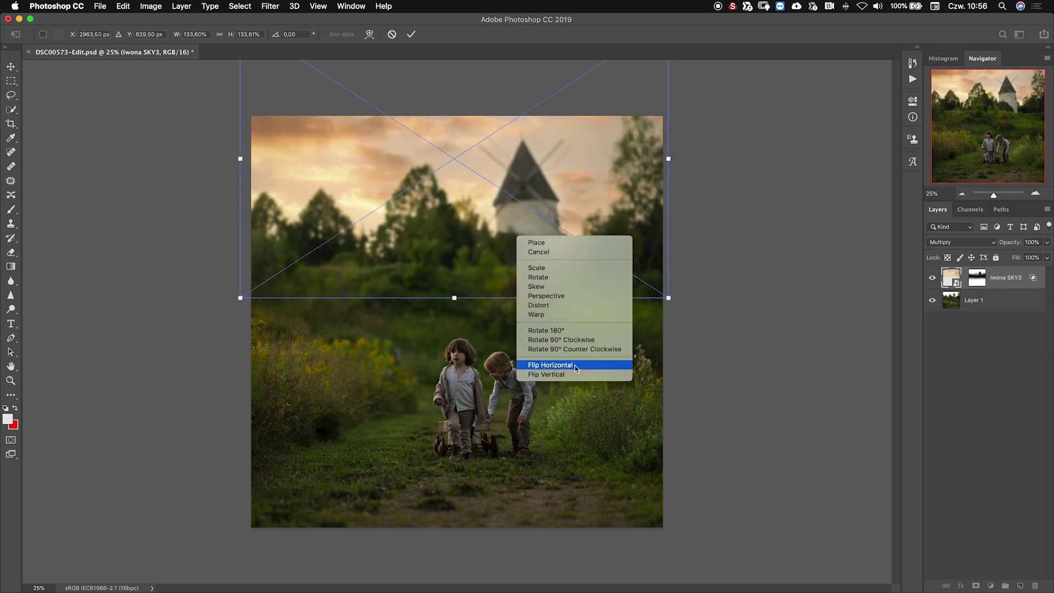
click(576, 365)
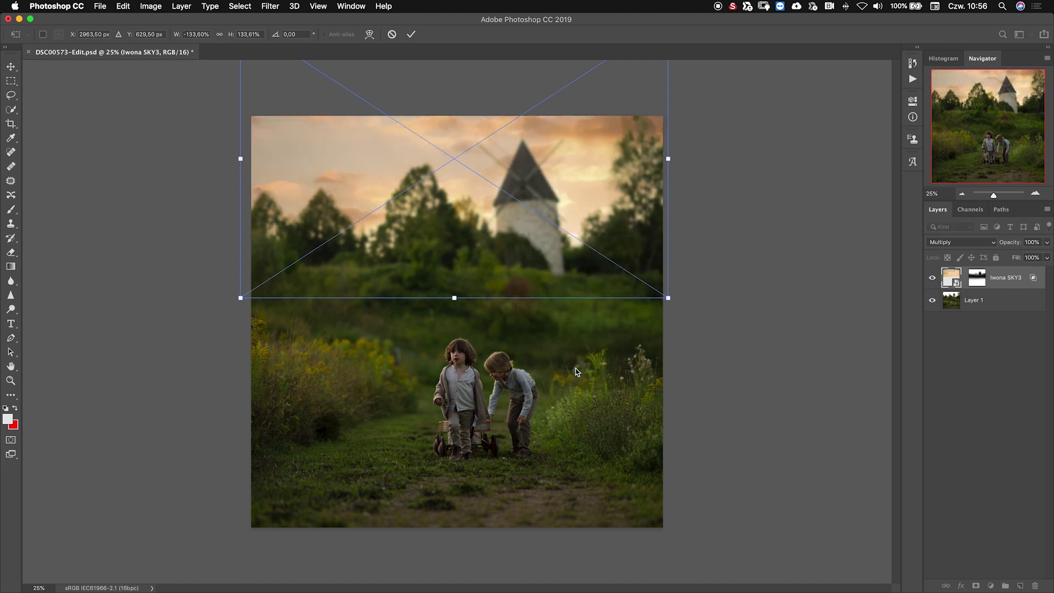
click(411, 34)
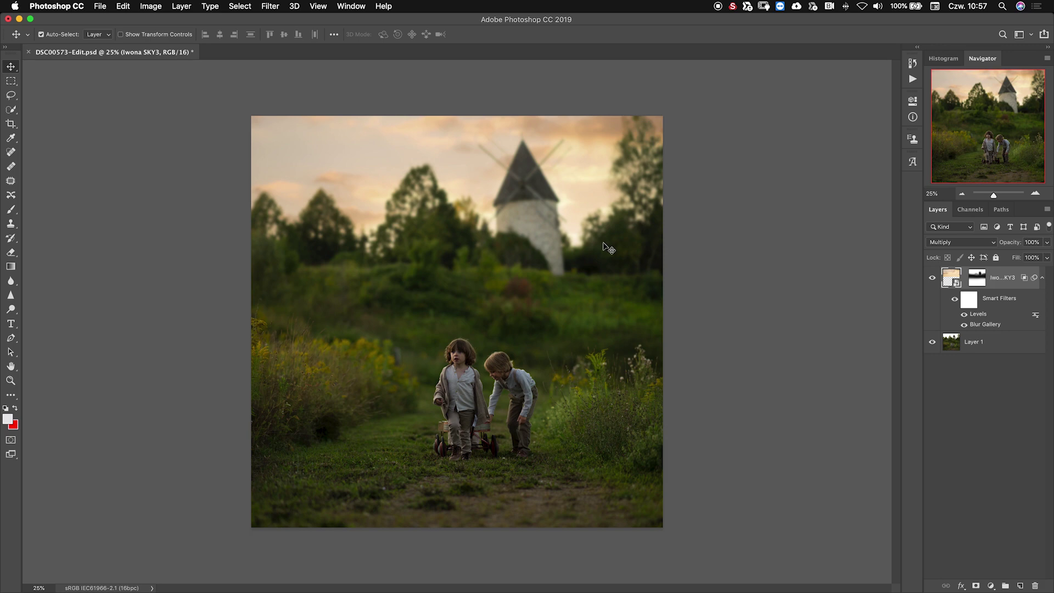
Step: Nudge the flipped sky over the trees and windmill, then reopen the Skies by Iwona folder
mouse_move(427, 143)
mouse_down()
mouse_move(404, 162)
mouse_move(433, 154)
mouse_up()
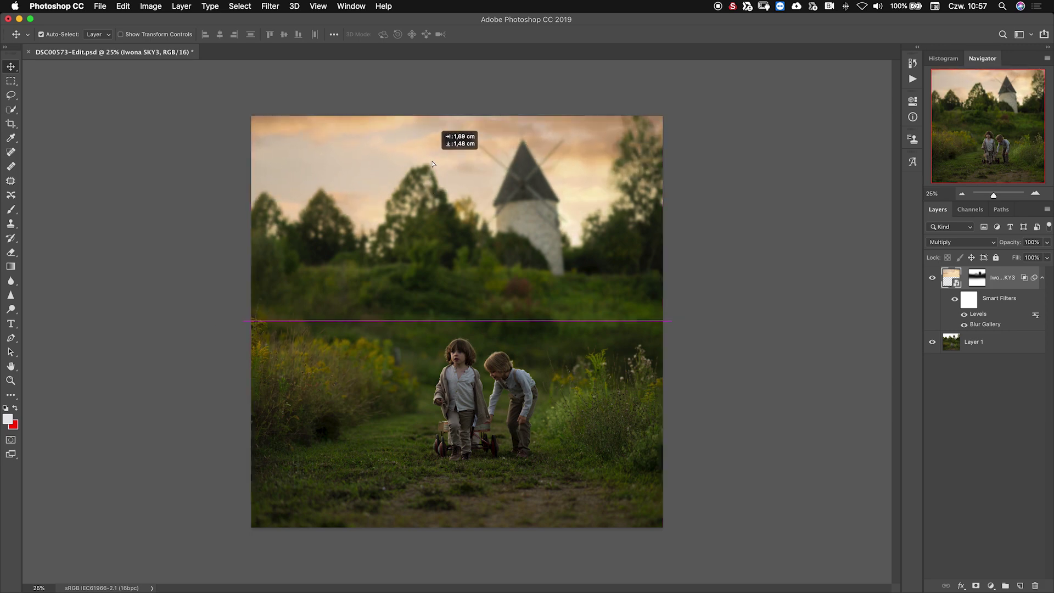
drag(433, 154, 433, 156)
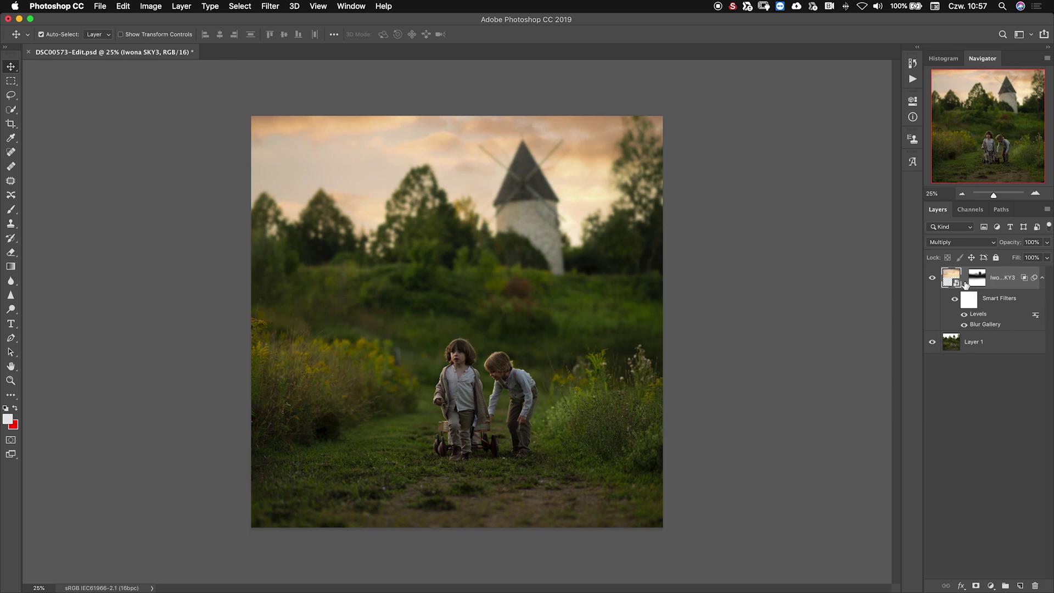
drag(603, 195, 604, 171)
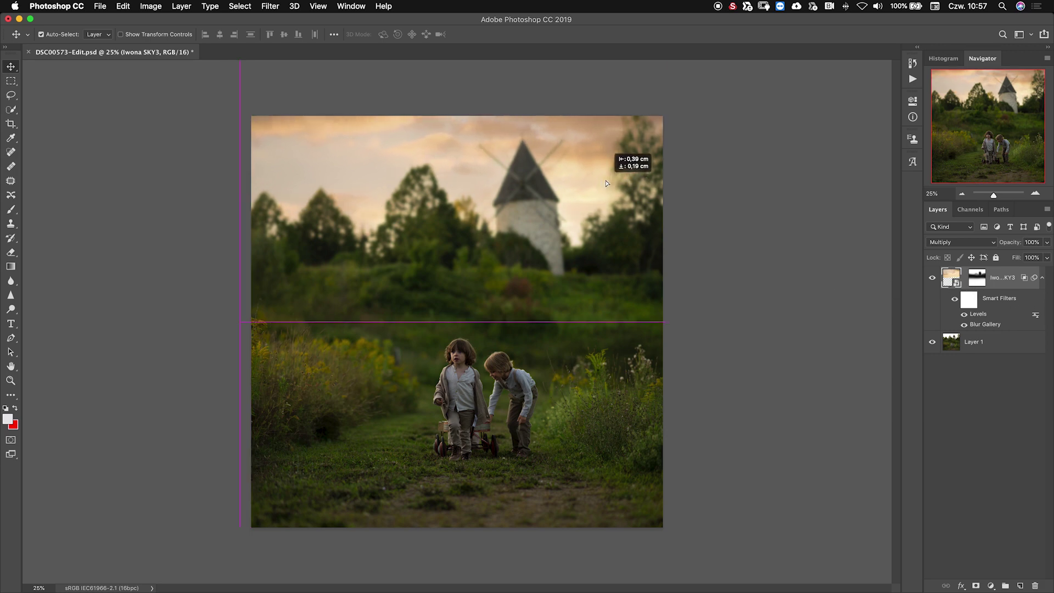
drag(604, 171, 611, 166)
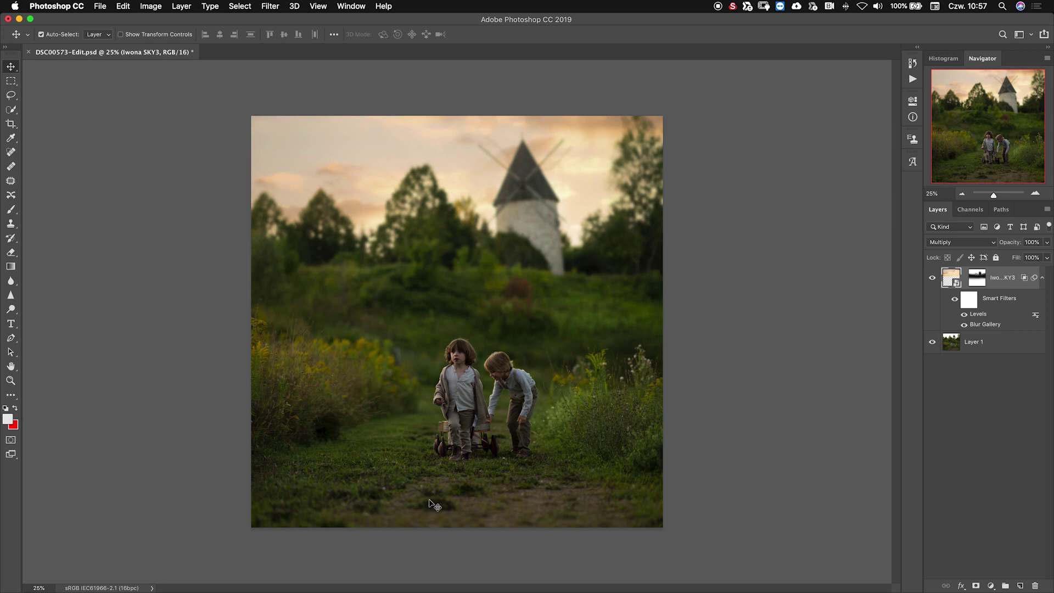
mouse_move(379, 586)
click(81, 570)
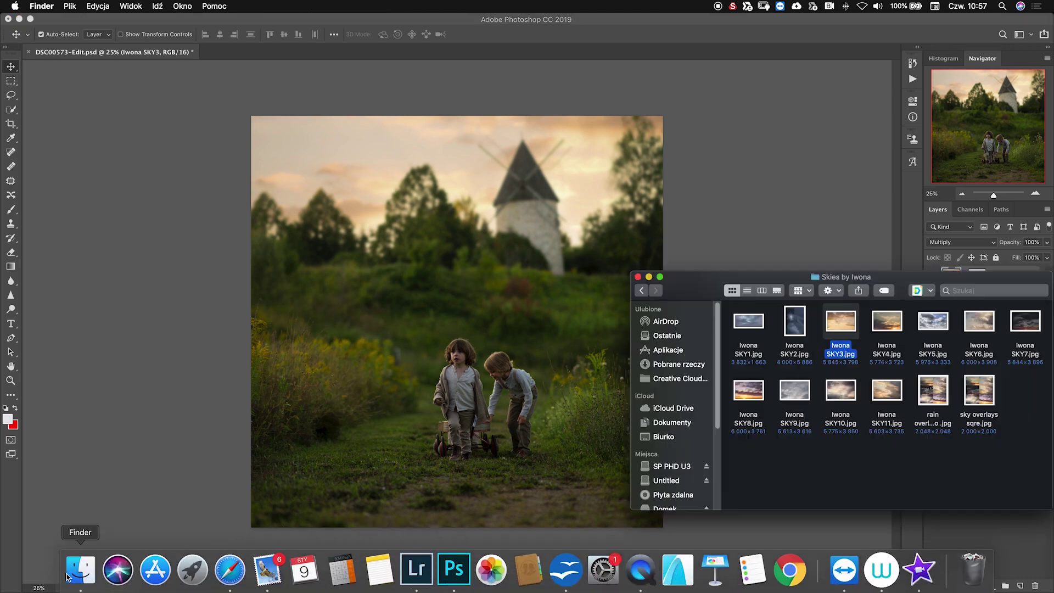
Step: Place star4.jpg from the overlays folder as a new layer and shift it left
click(642, 290)
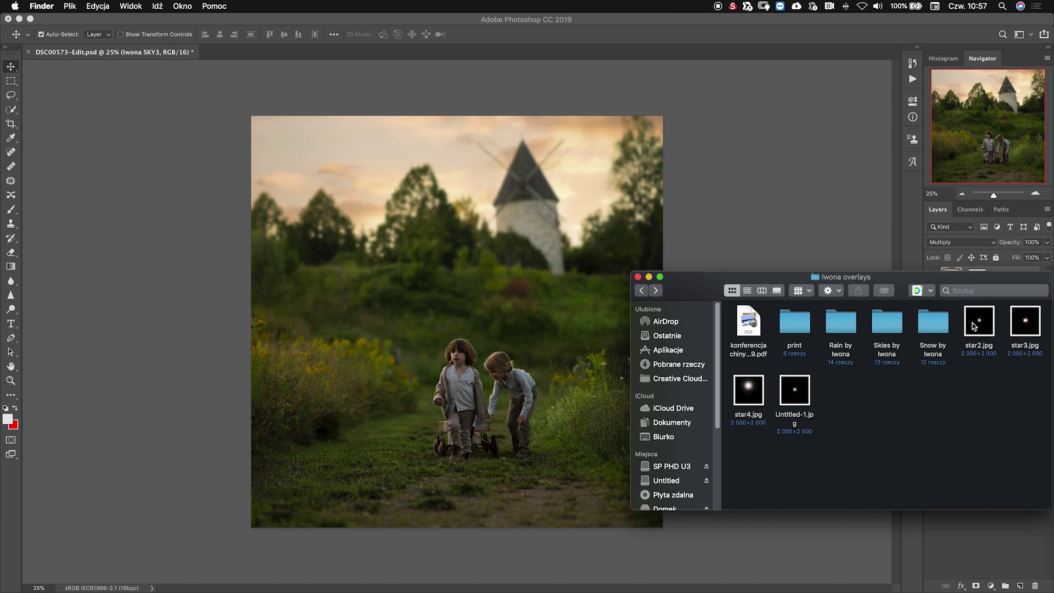
mouse_move(736, 389)
mouse_down()
mouse_move(250, 345)
mouse_move(281, 327)
mouse_up()
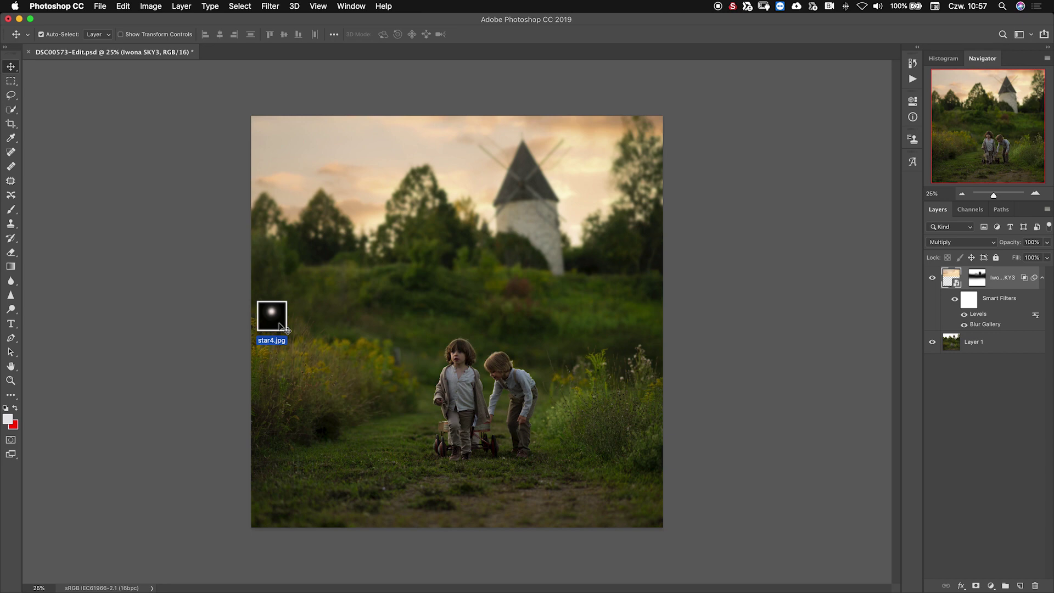
drag(281, 326, 279, 326)
mouse_move(439, 258)
mouse_down()
mouse_move(355, 267)
mouse_move(266, 259)
mouse_move(308, 280)
mouse_move(558, 558)
mouse_move(372, 305)
mouse_move(110, 326)
mouse_move(238, 246)
mouse_move(277, 241)
mouse_up()
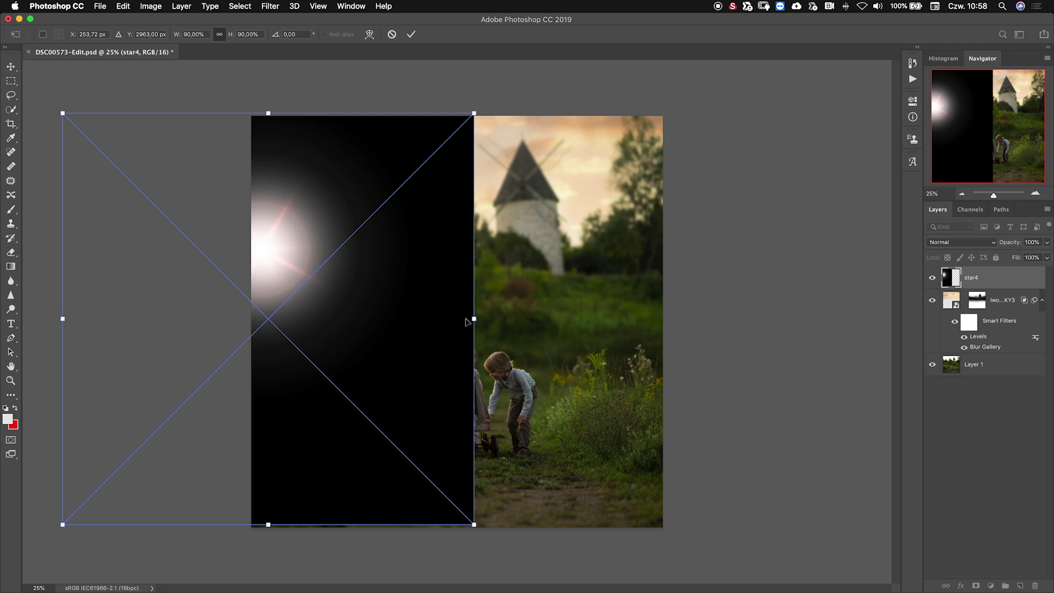
Step: Scale the star4 flare to about 126%, commit it, and open its blend-mode list
mouse_move(473, 319)
mouse_down()
mouse_move(638, 319)
mouse_move(424, 344)
mouse_up()
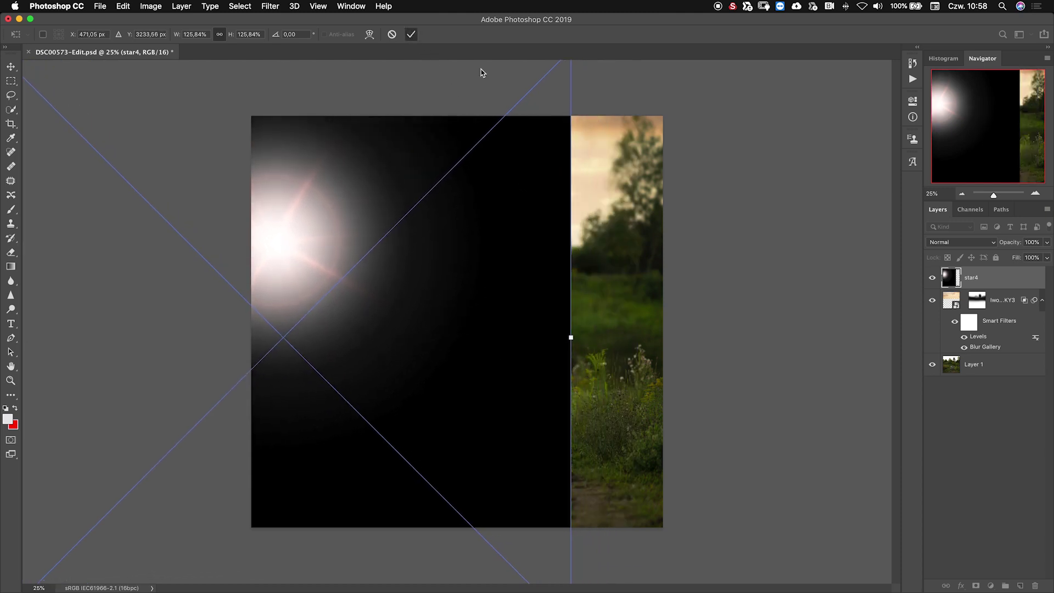
key(Return)
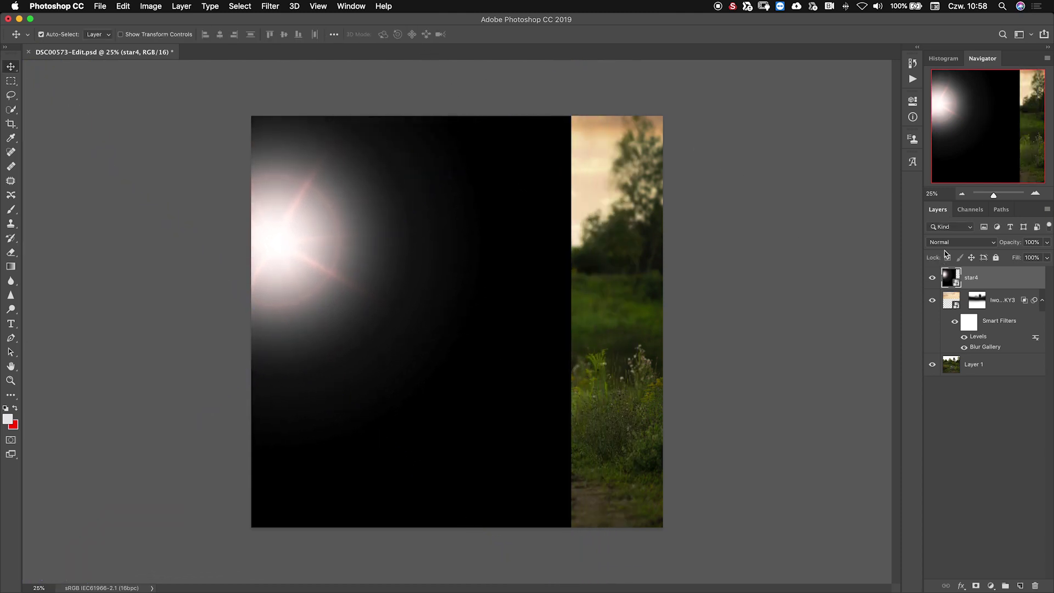
click(947, 243)
click(949, 245)
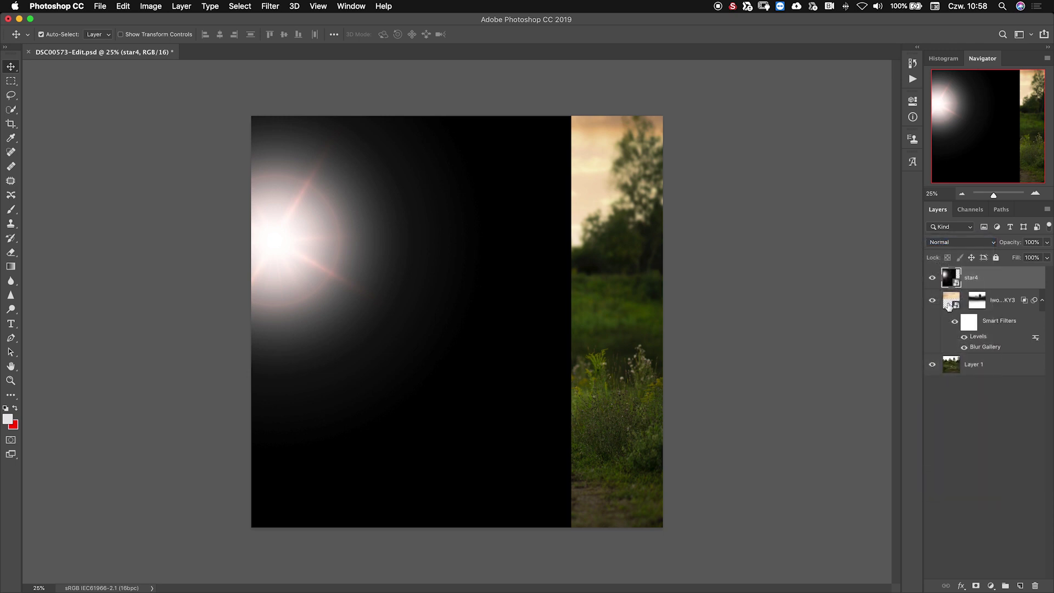
click(956, 247)
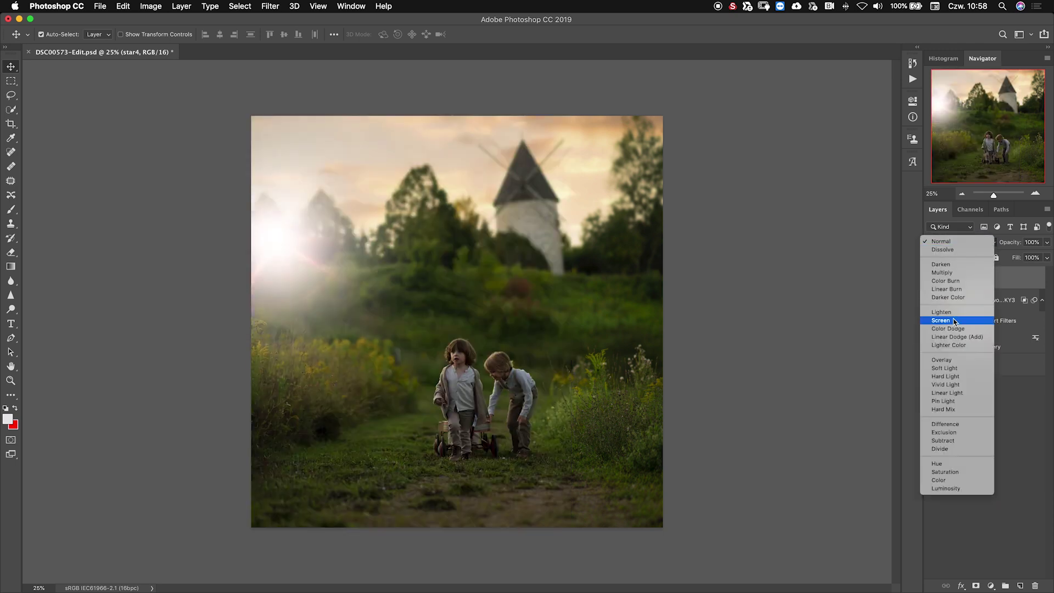
Step: Set the star4 flare to Screen blending and position it near the photo's left edge
click(941, 320)
drag(317, 246, 297, 240)
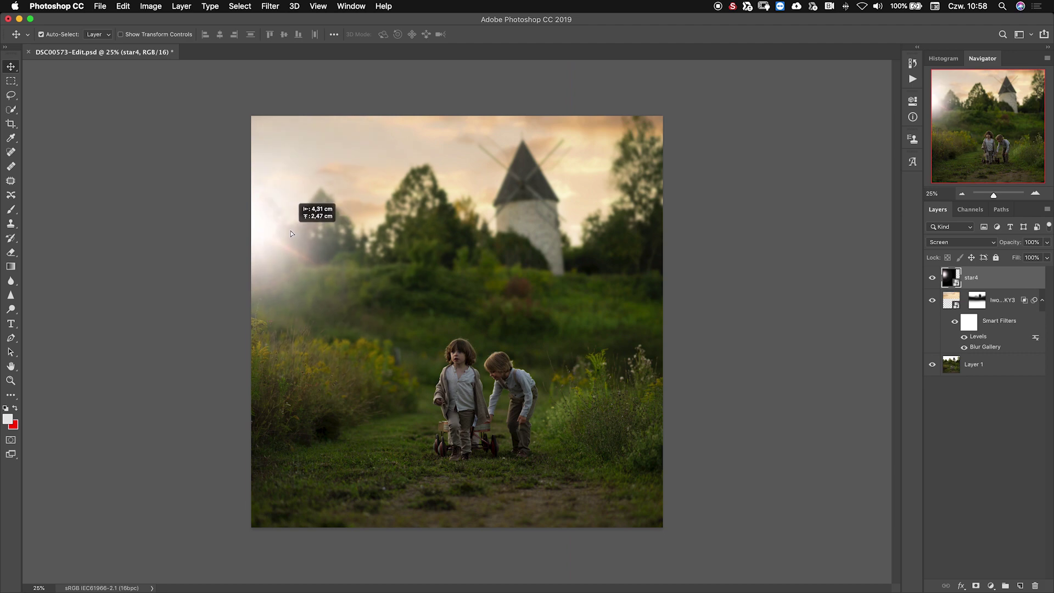
drag(283, 235, 295, 241)
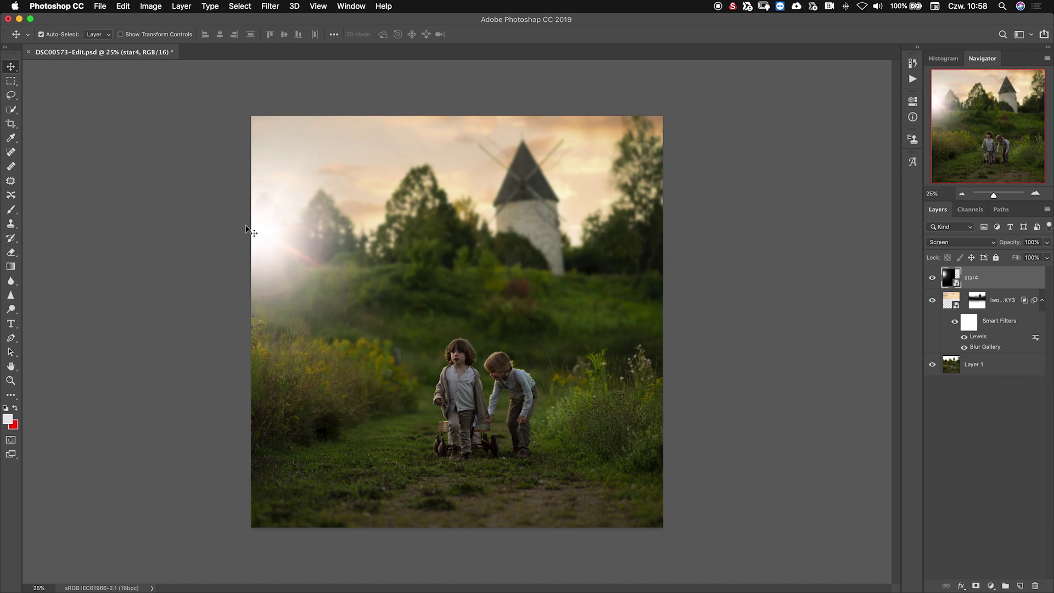
click(271, 6)
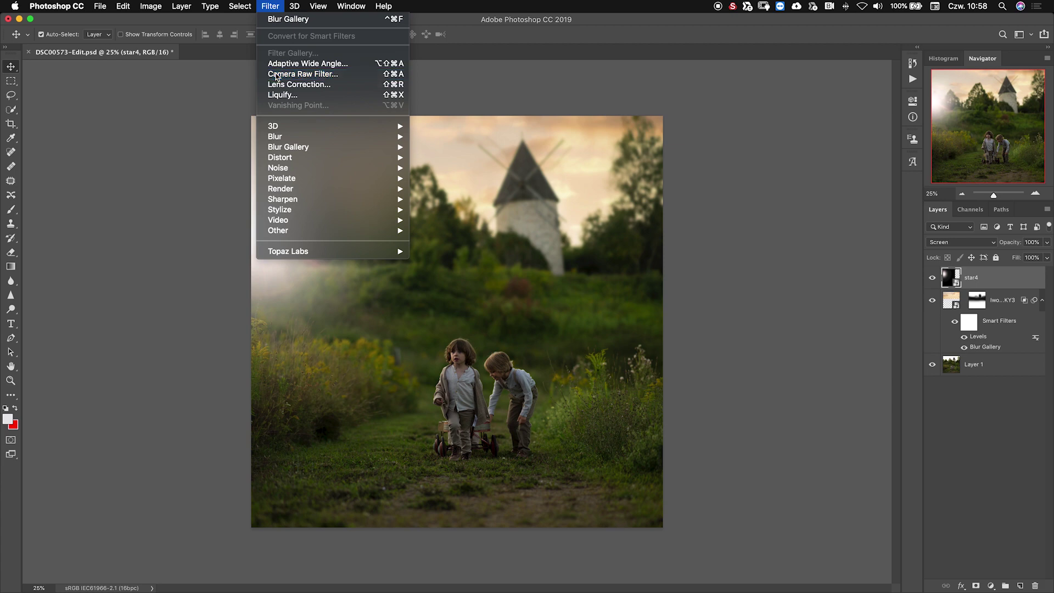
Step: Warm the star4 flare with Camera Raw Temperature about +49, then nudge it up-left
click(276, 75)
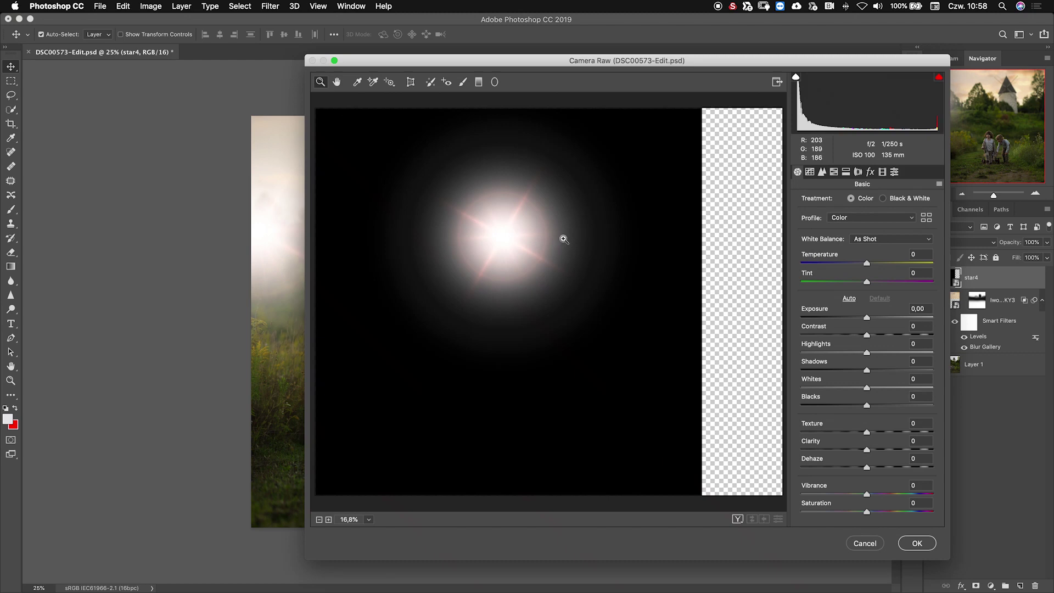
drag(867, 265, 899, 264)
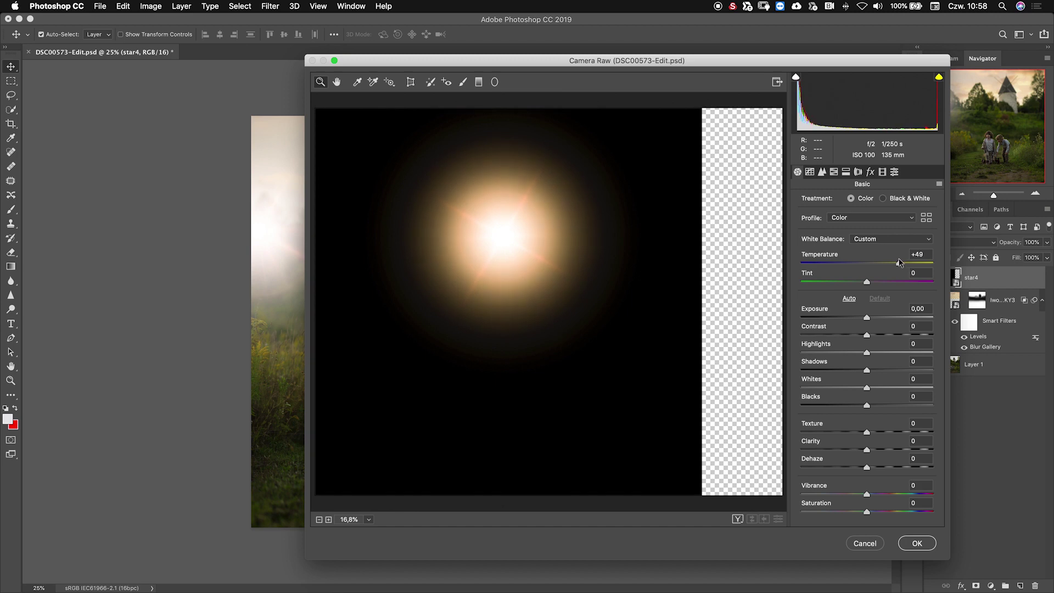
click(920, 548)
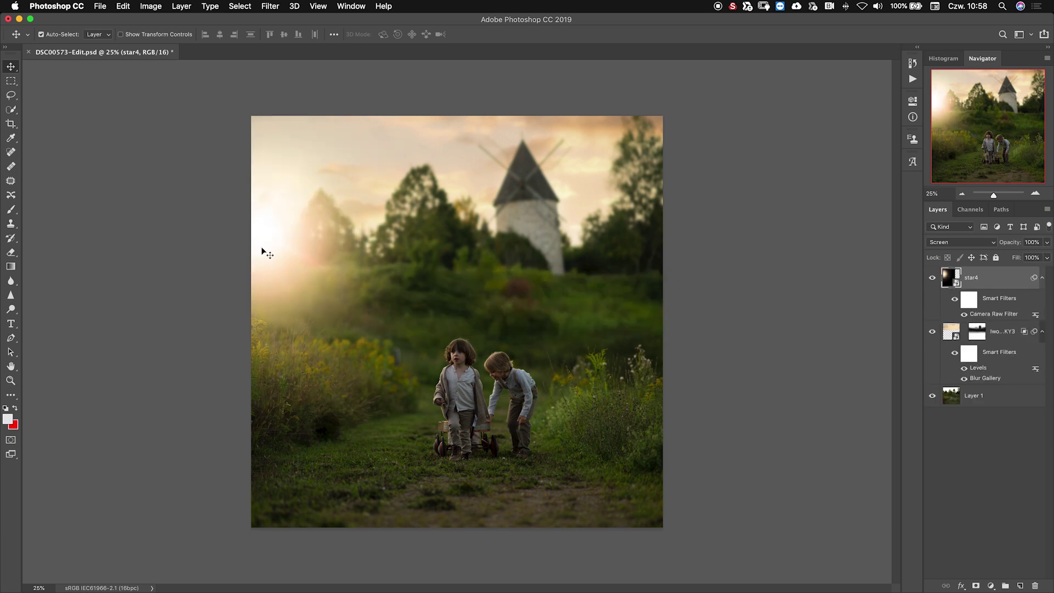
drag(266, 235, 263, 227)
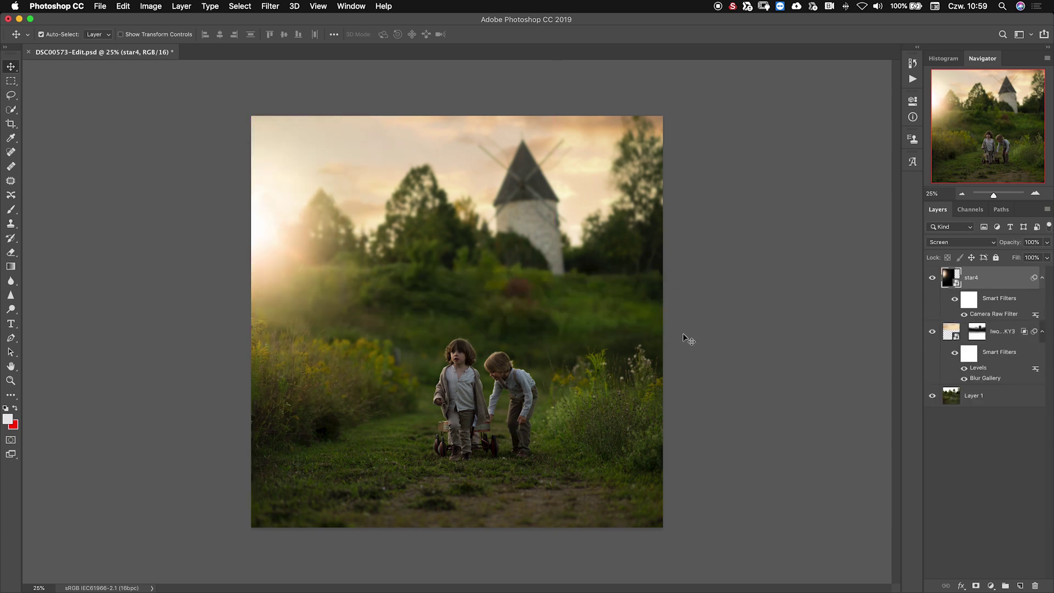
click(755, 328)
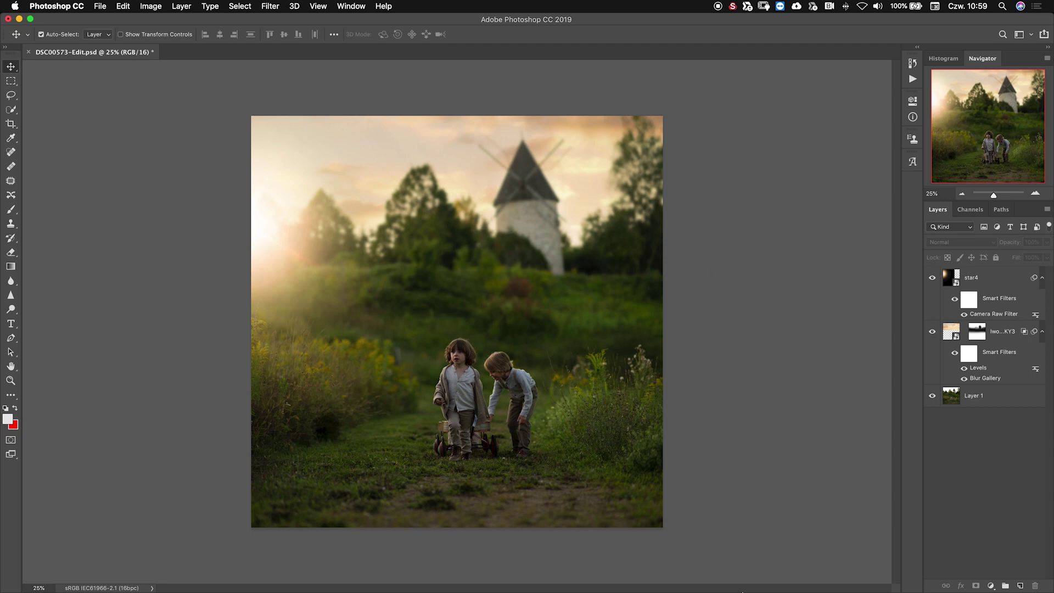
mouse_move(416, 587)
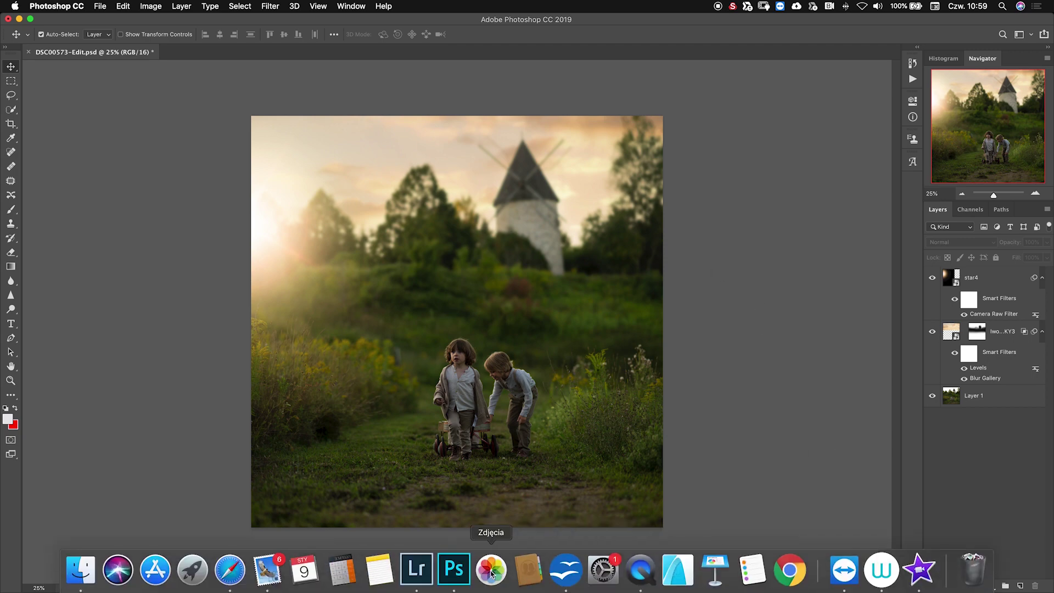
Step: Show the original raw DSC00573 (photo 163) in Lightroom Classic, then switch to Safari
click(426, 569)
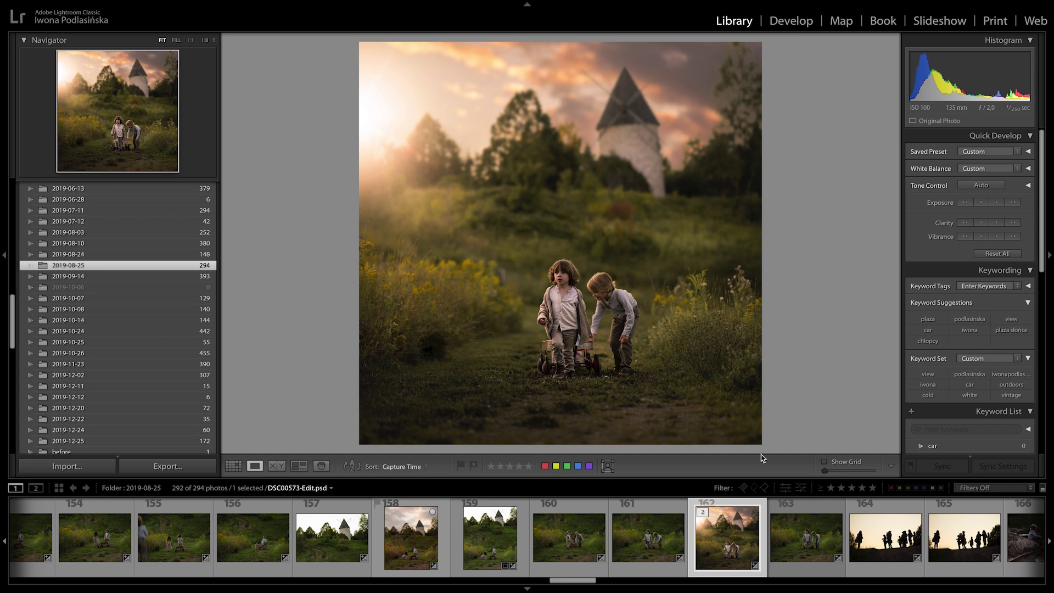
click(801, 543)
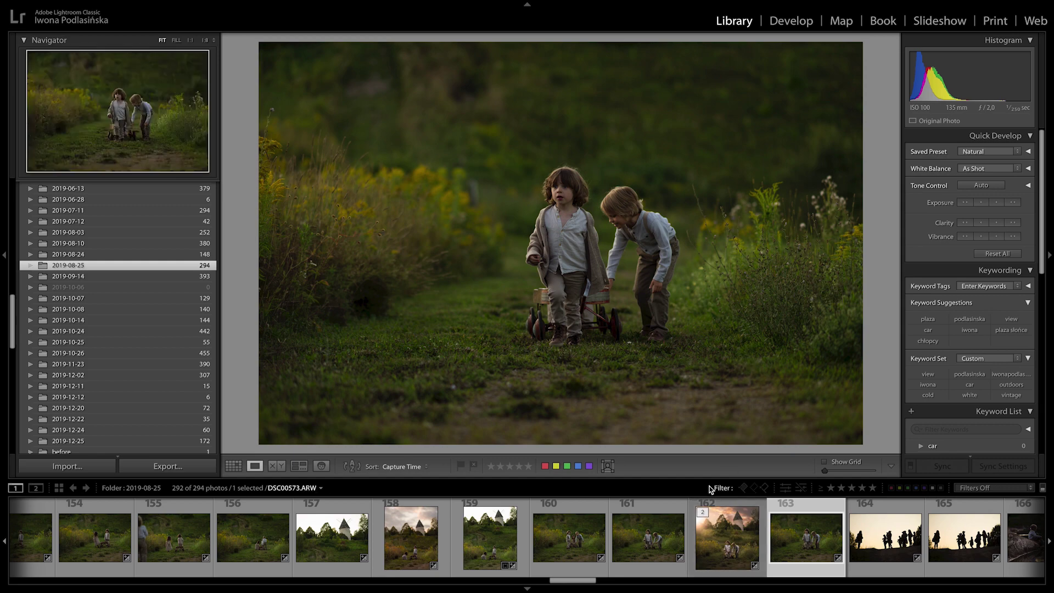
mouse_move(604, 590)
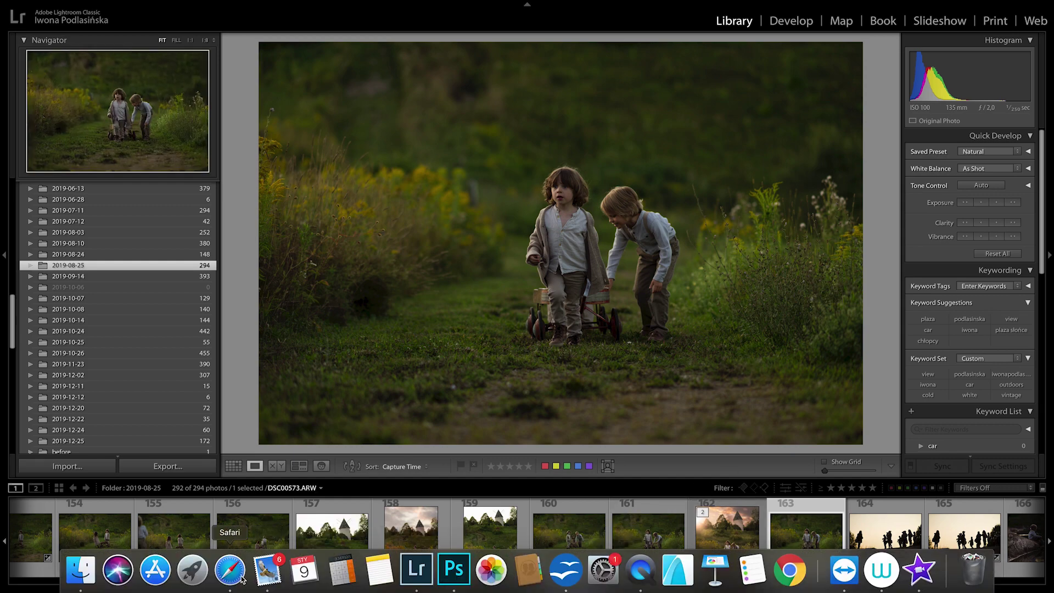
click(229, 569)
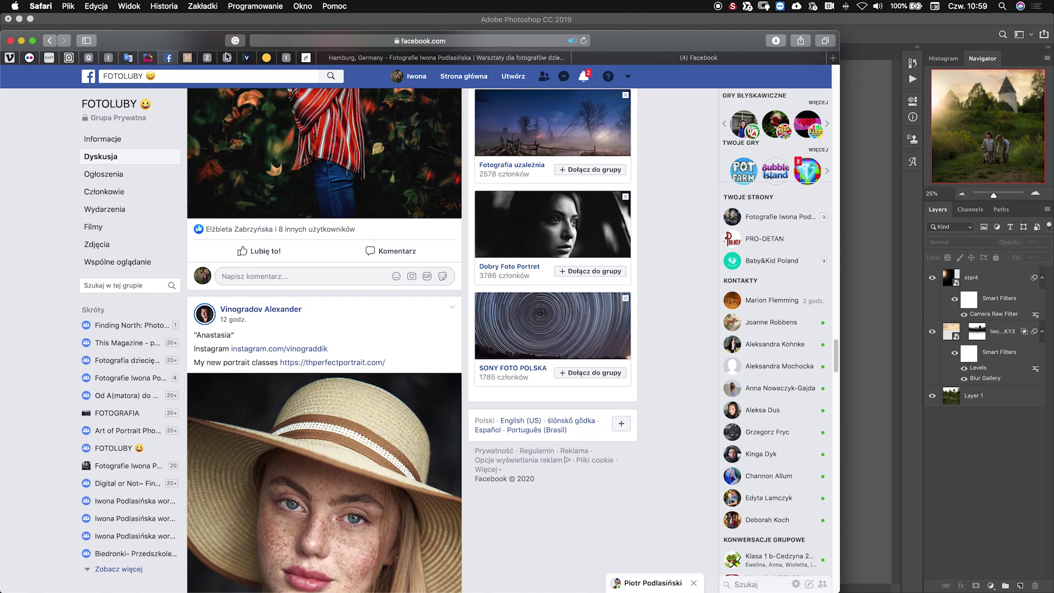
Step: Open the photographer's website from the bookmarks bar and make Safari full screen
click(285, 58)
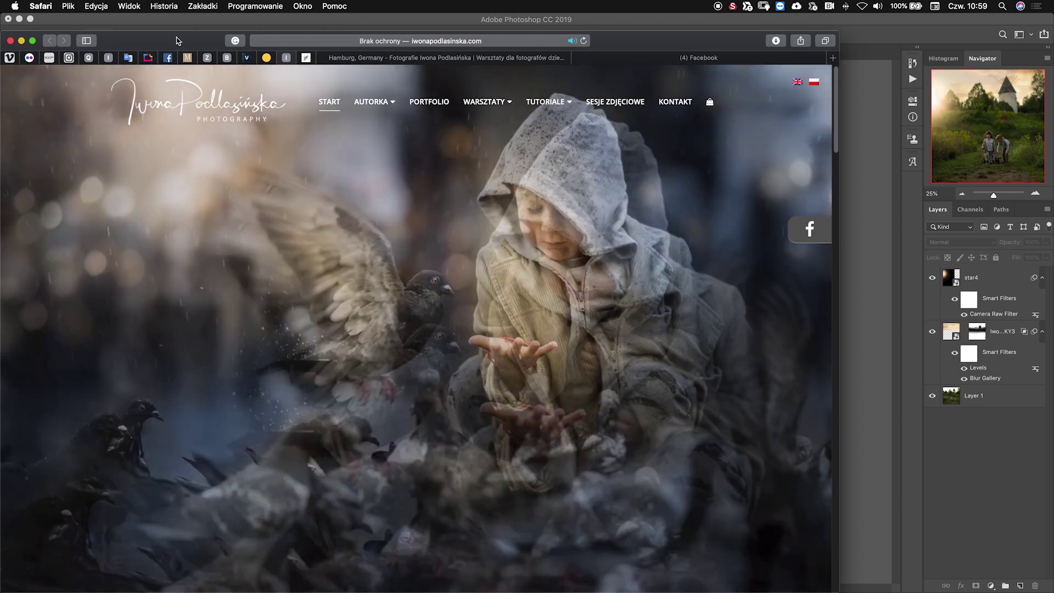
drag(173, 38, 254, 21)
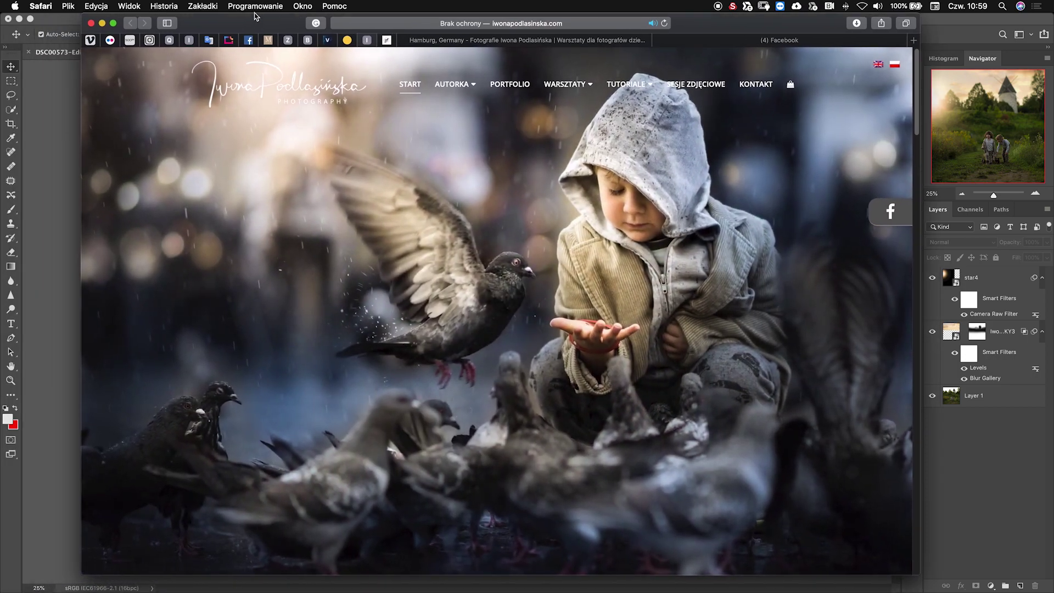
key(ctrl+super+f)
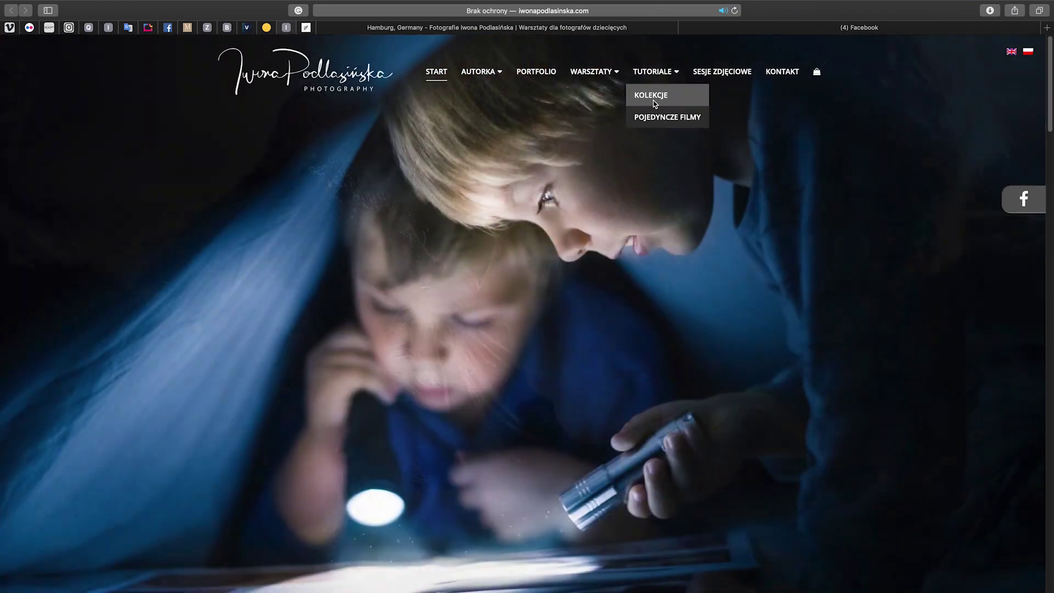
Step: Go to Tutoriale > Kolekcje, open the Lightroom Collection, and browse its gallery
click(654, 104)
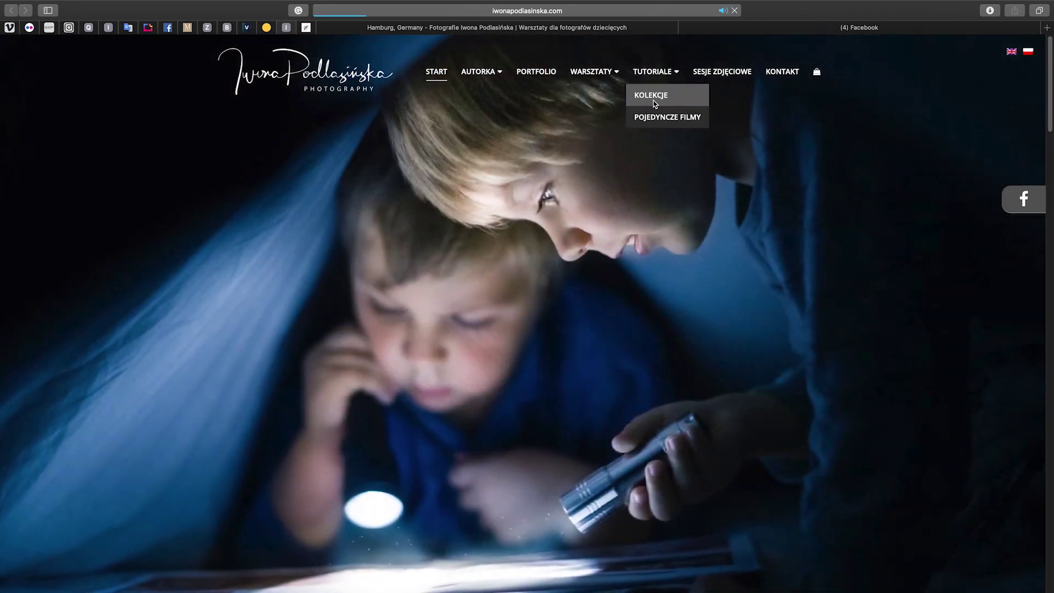
scroll(652, 105, down, 2)
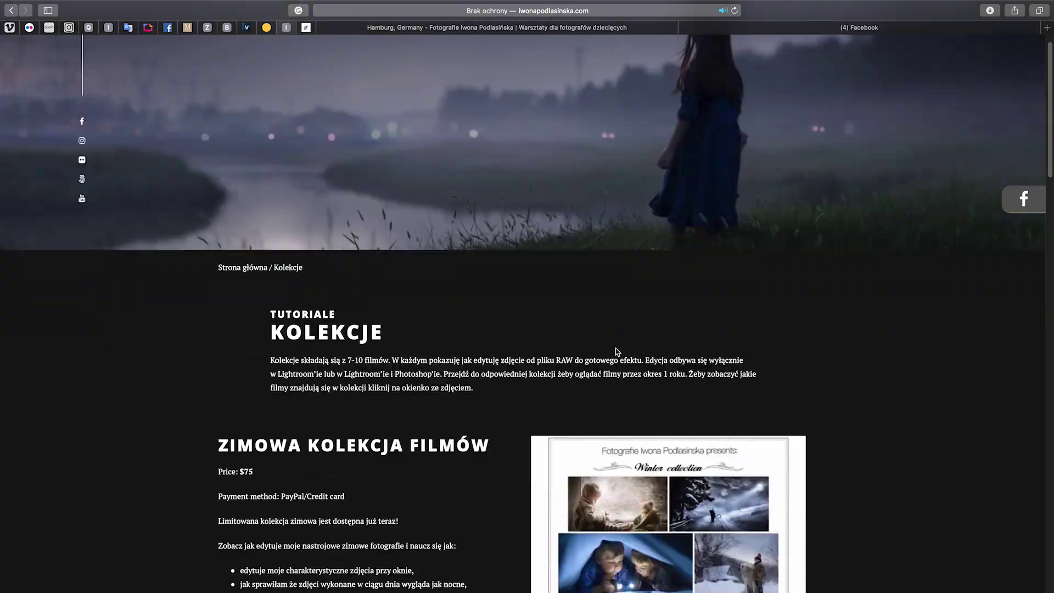
scroll(617, 352, down, 3)
scroll(616, 352, down, 3)
click(682, 396)
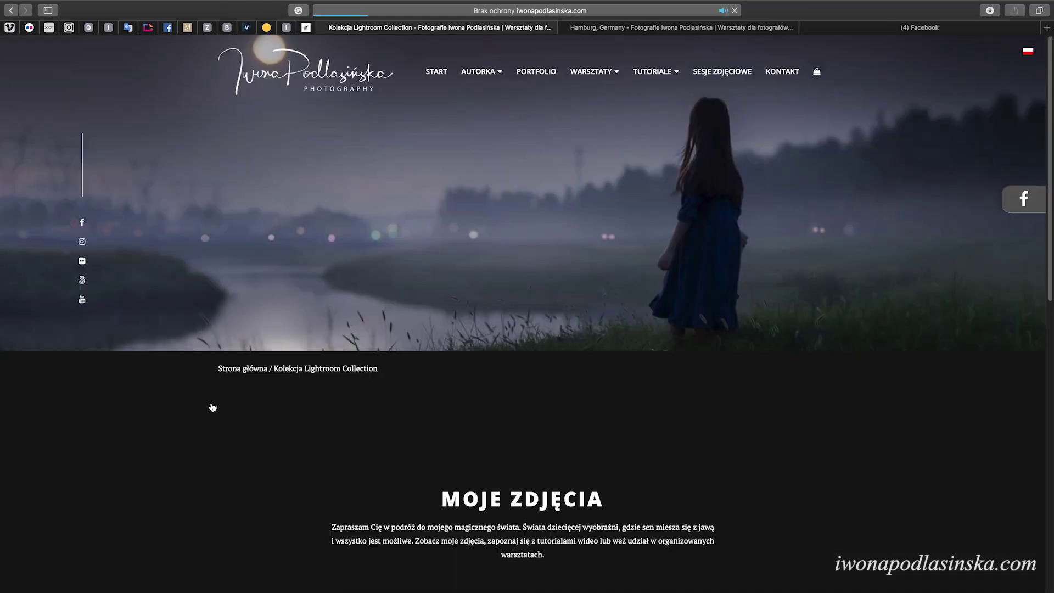
scroll(453, 475, down, 4)
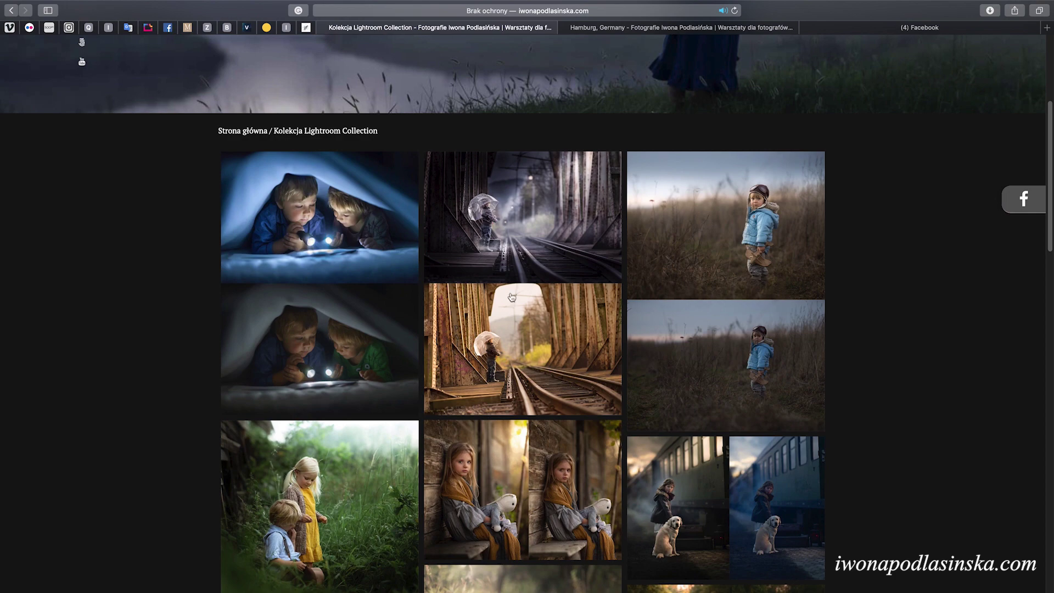
scroll(305, 267, down, 5)
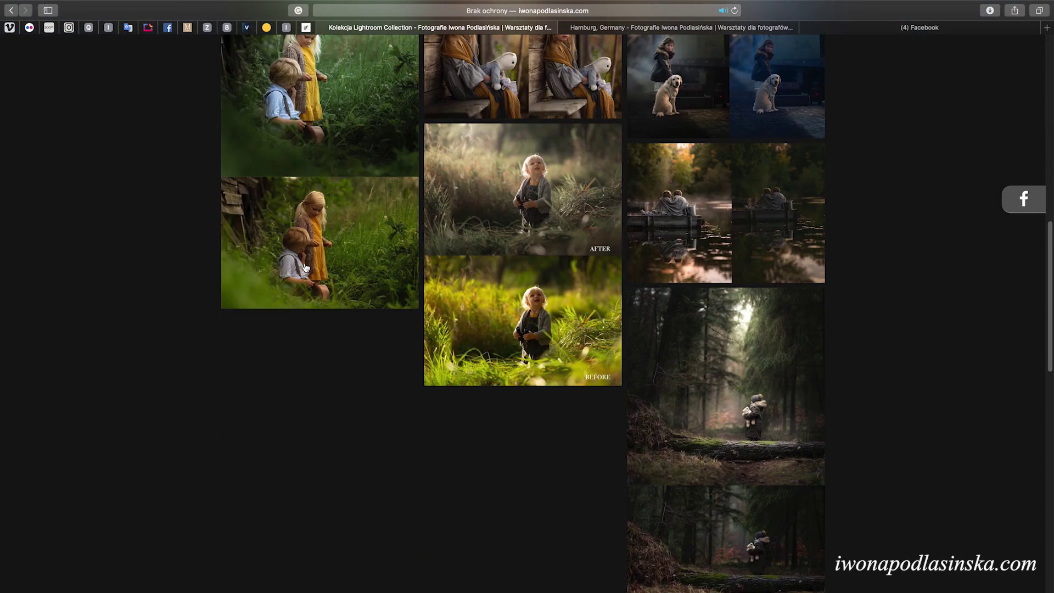
scroll(305, 268, up, 10)
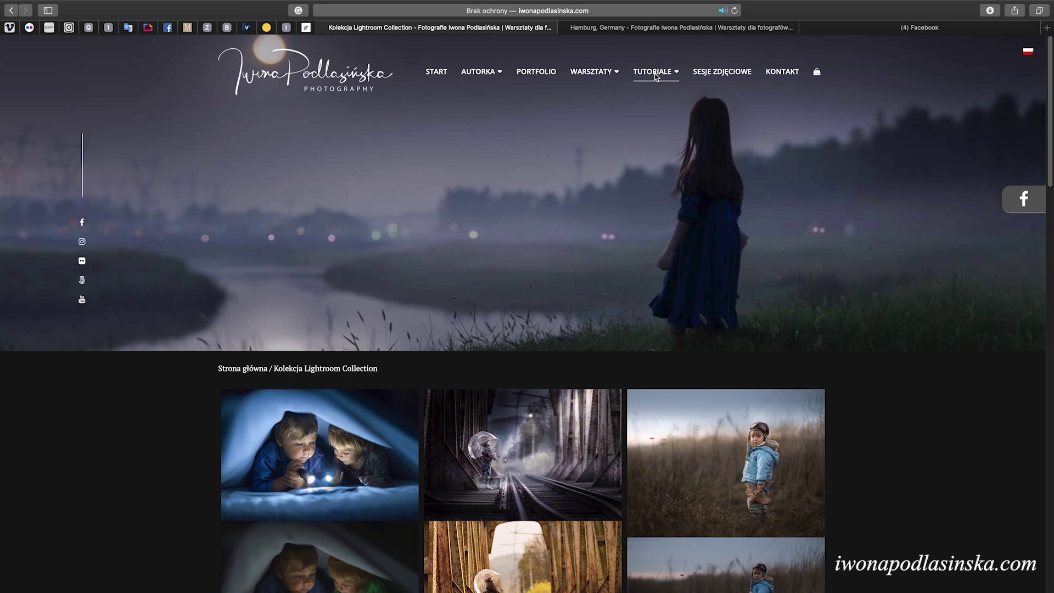
Step: Go to the site's Portfolio page and scroll down through its children's photo grid
click(519, 73)
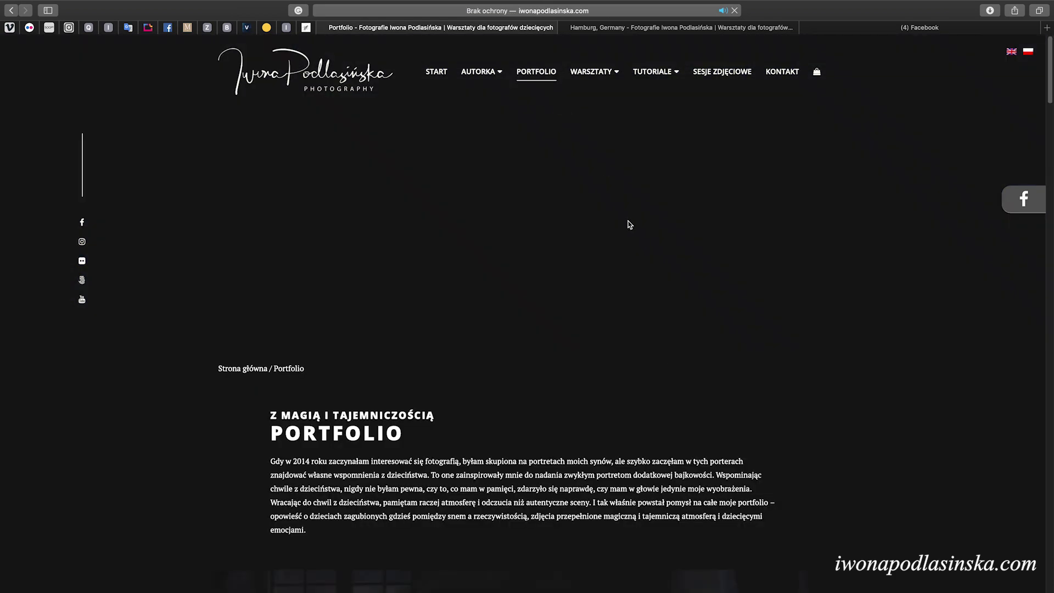
scroll(630, 228, down, 3)
scroll(630, 227, down, 4)
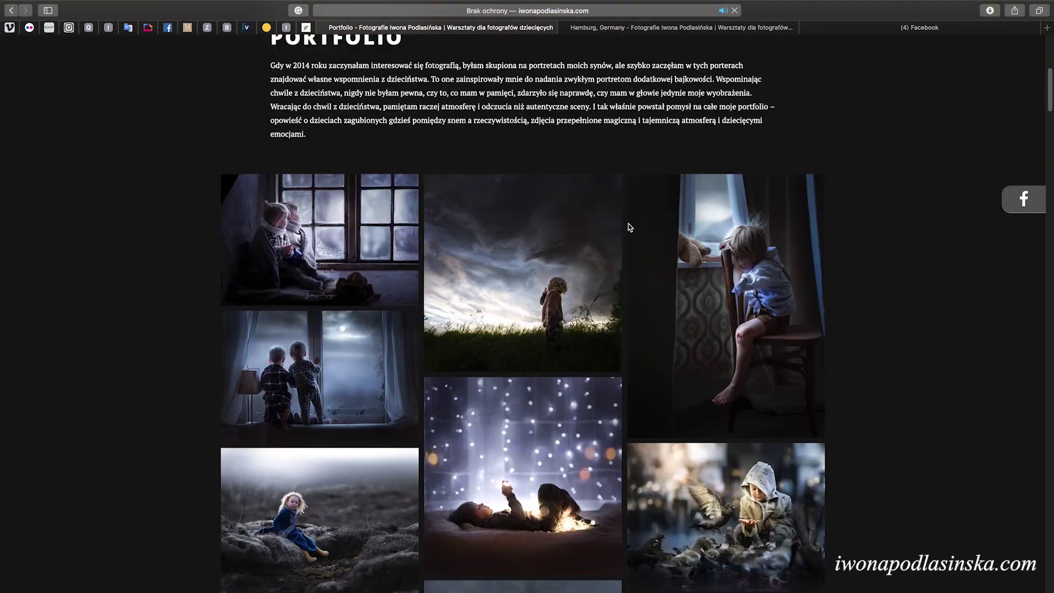
scroll(630, 227, down, 6)
scroll(630, 227, down, 8)
scroll(630, 227, down, 7)
scroll(630, 228, down, 8)
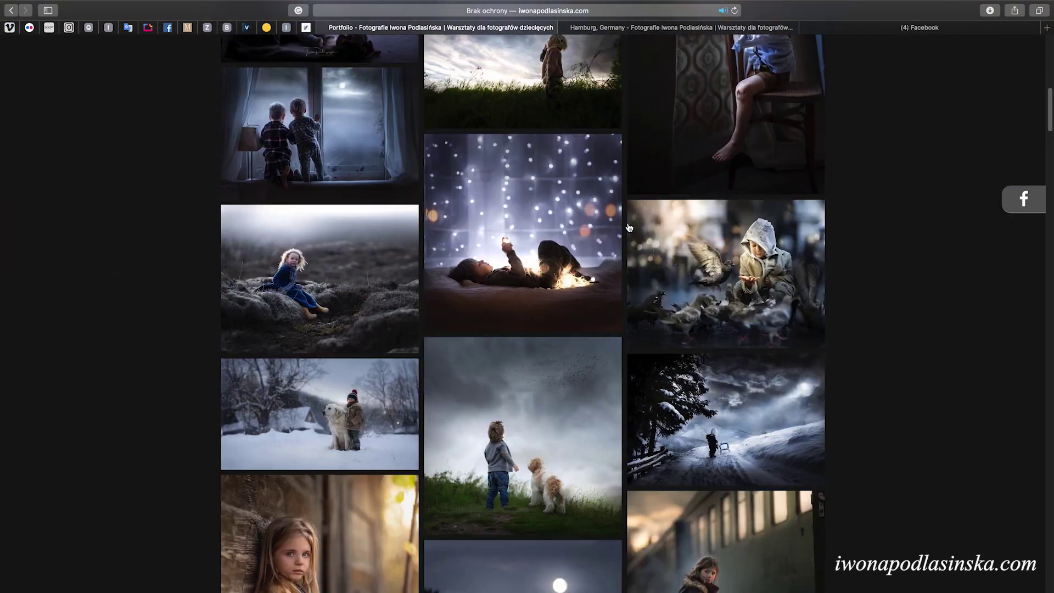
scroll(630, 228, down, 10)
scroll(629, 227, down, 5)
scroll(521, 307, down, 10)
scroll(522, 307, down, 10)
scroll(522, 307, down, 8)
scroll(522, 307, down, 1)
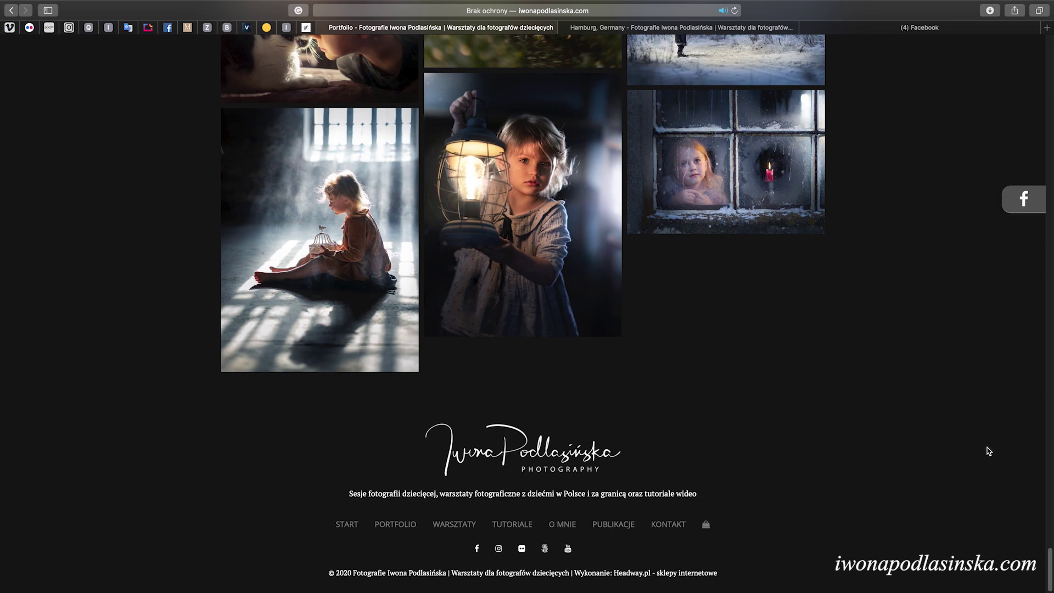
Step: Jump back to the top of the Portfolio page and scroll down into the gallery again
drag(1050, 571, 1038, 54)
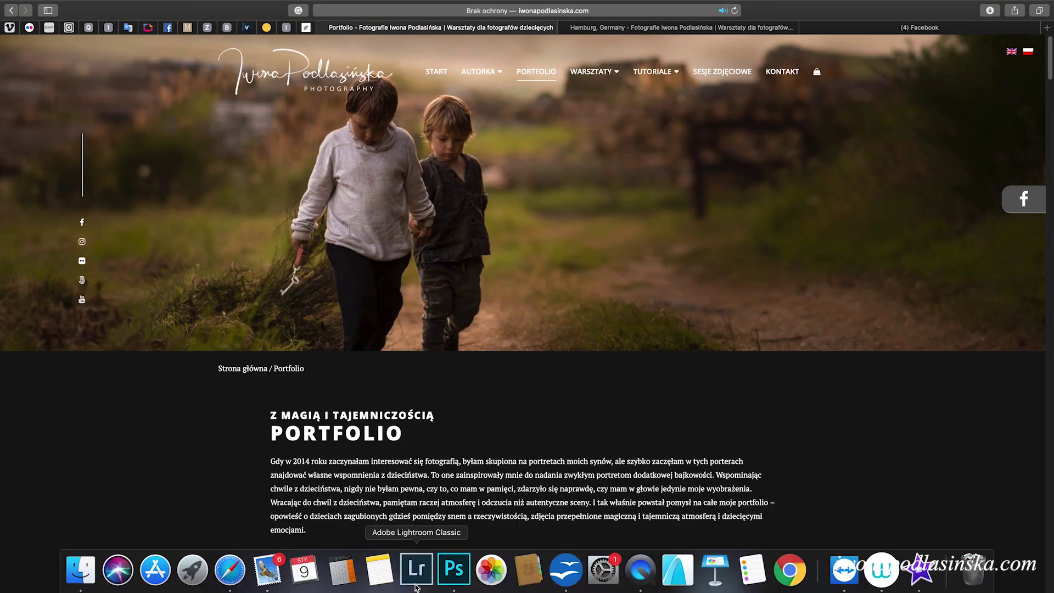
mouse_move(591, 71)
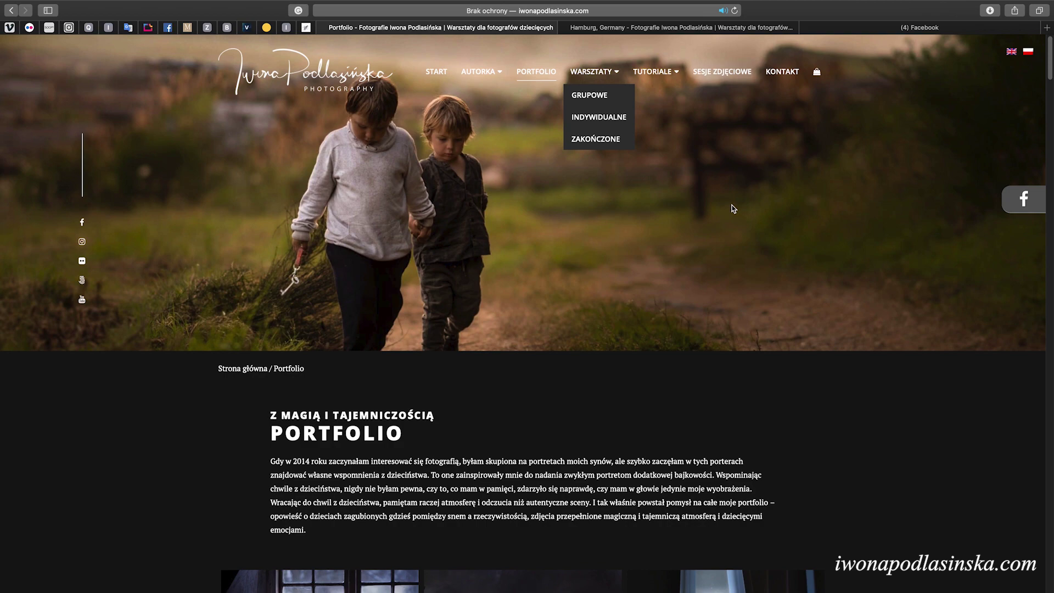
scroll(733, 208, down, 2)
scroll(733, 209, down, 4)
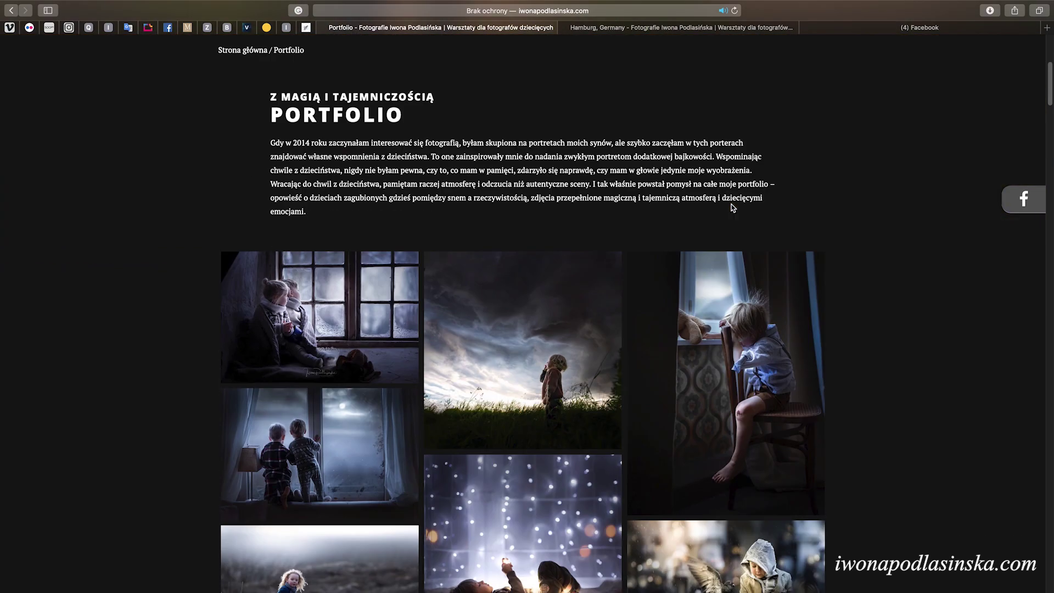
scroll(732, 208, down, 4)
scroll(732, 208, down, 6)
scroll(733, 208, down, 4)
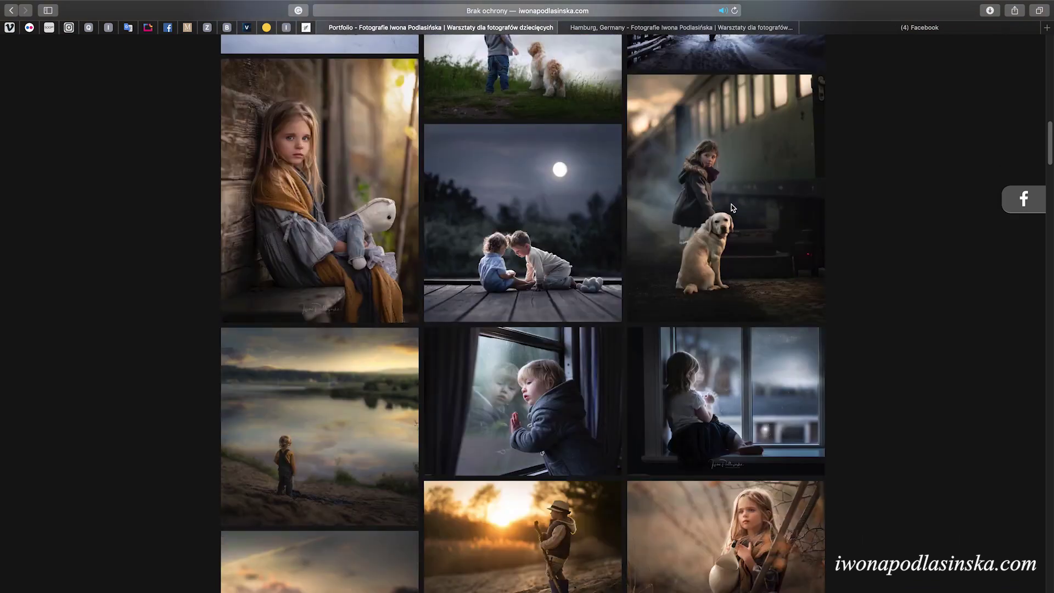